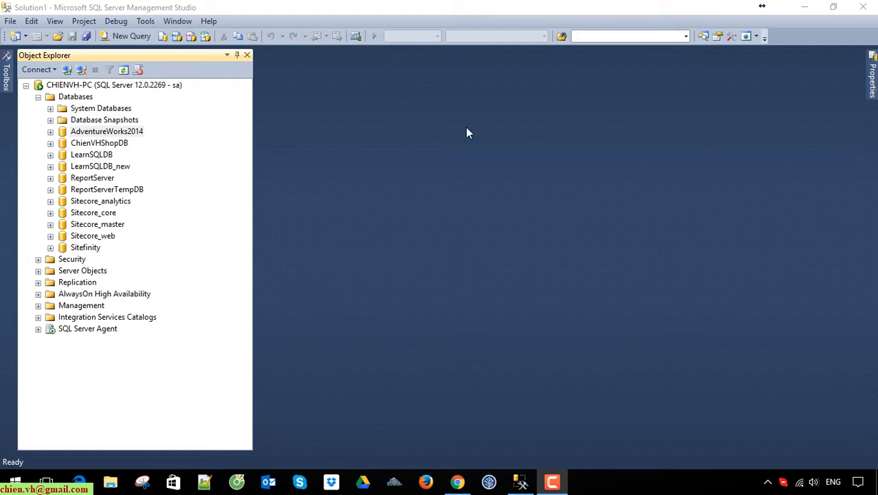
# Step: Select the top 1000 rows of the Person.Person table in the AdventureWorks2014 database
pyautogui.click(51, 132)
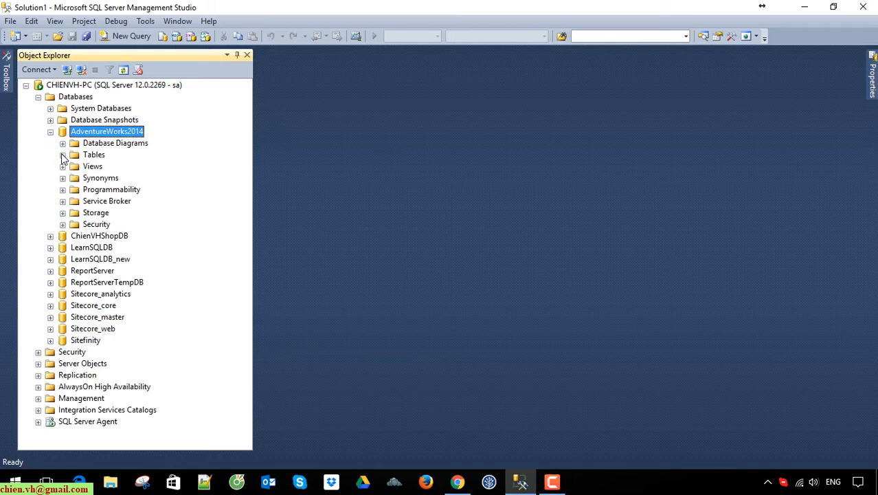
pyautogui.click(63, 154)
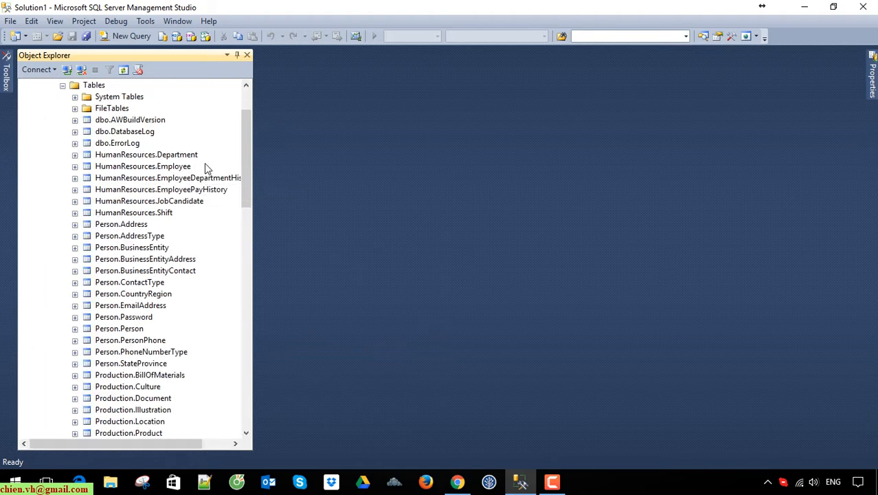
pyautogui.moveTo(247, 162); pyautogui.dragTo(247, 183)
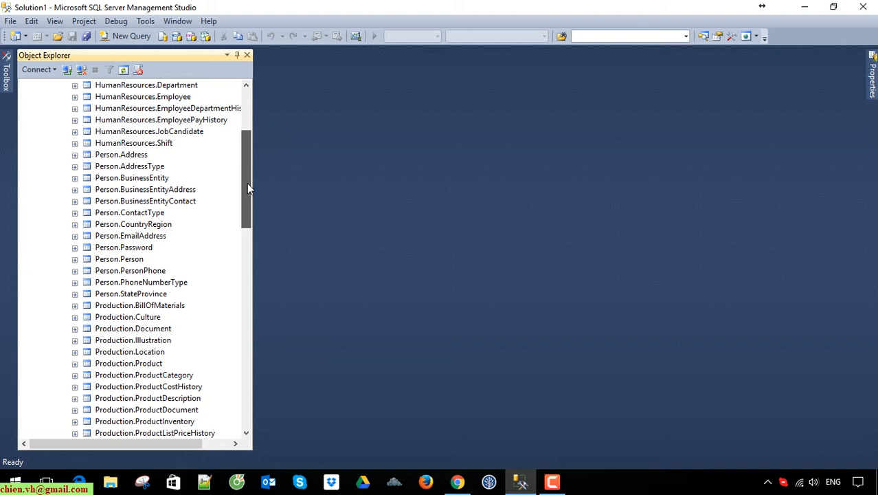
pyautogui.rightClick(130, 266)
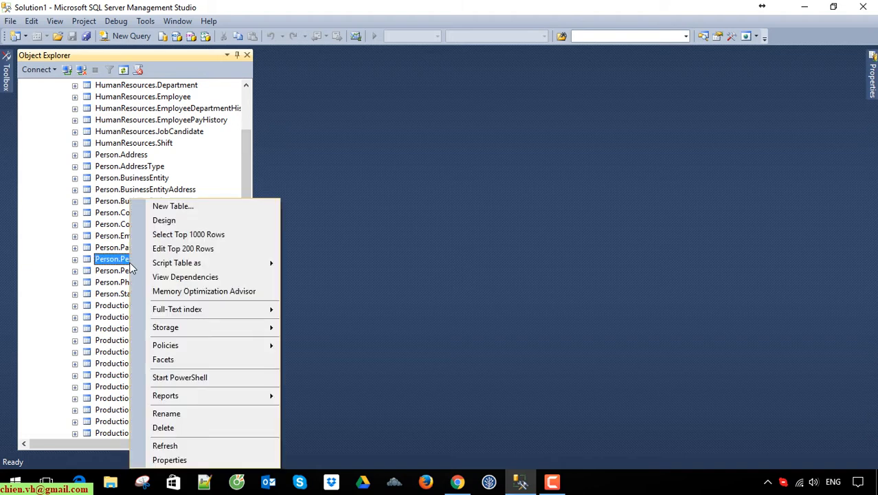
pyautogui.click(204, 237)
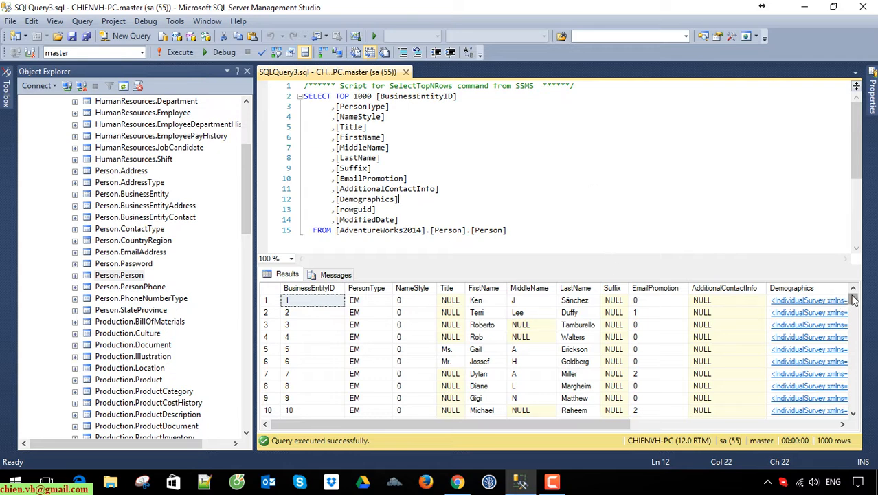
pyautogui.moveTo(854, 300)
pyautogui.mouseDown()
pyautogui.moveTo(856, 407)
pyautogui.moveTo(855, 299)
pyautogui.mouseUp()
# Step: Start the Export Data task for the AdventureWorks2014 database and continue past the wizard's welcome page
pyautogui.scroll(4, 234, 227)
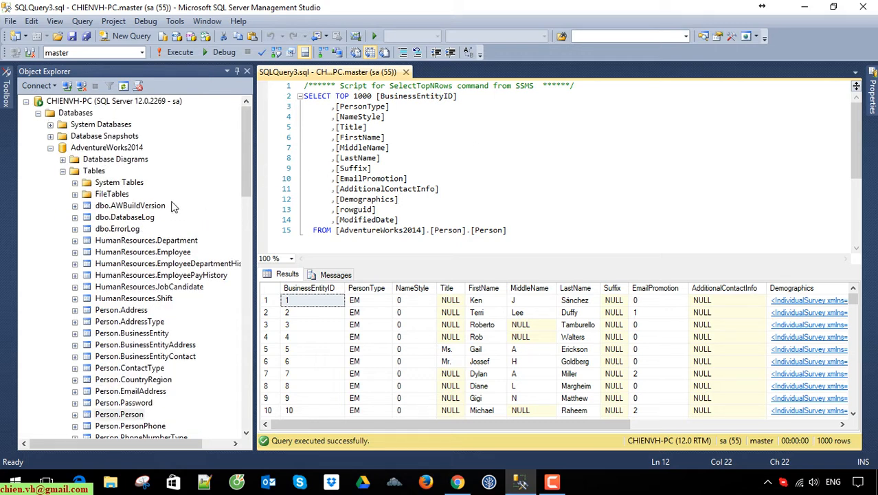
pyautogui.click(99, 150)
pyautogui.rightClick(99, 149)
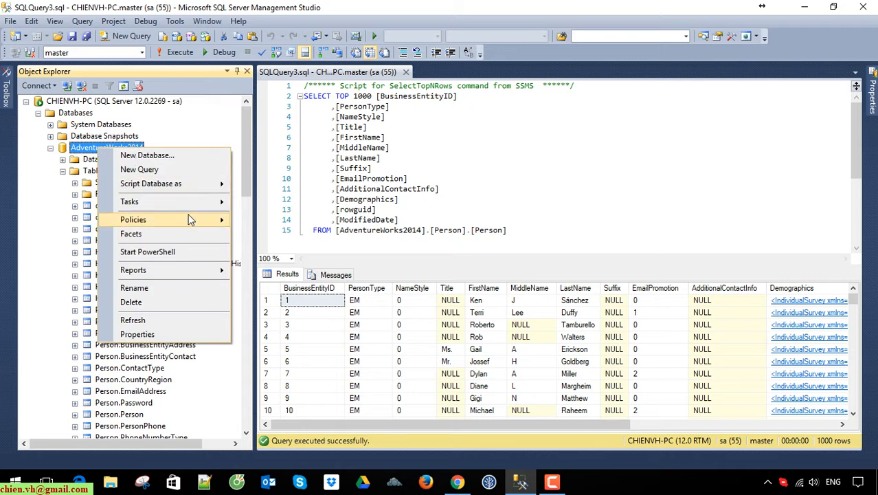
pyautogui.moveTo(186, 204)
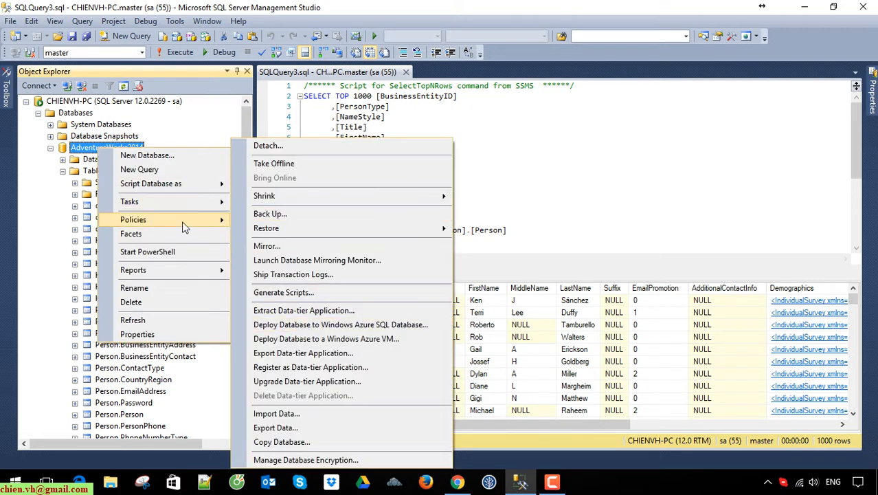
pyautogui.rightClick(87, 149)
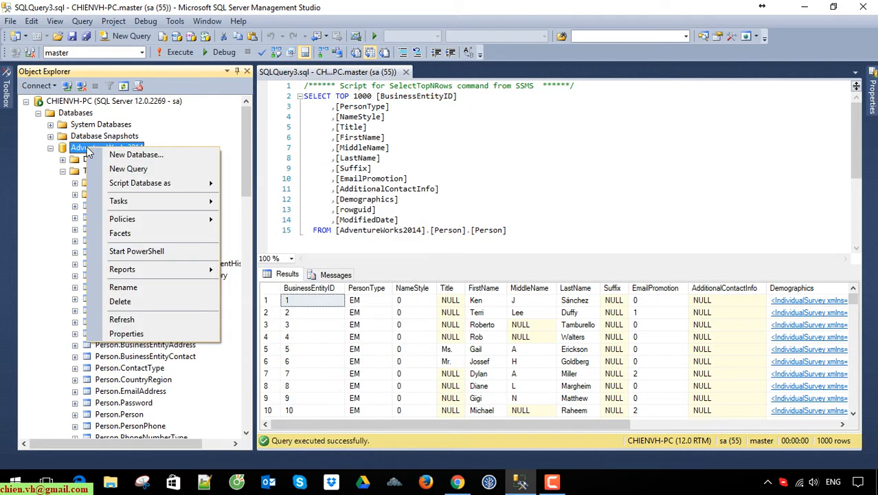
pyautogui.moveTo(141, 204)
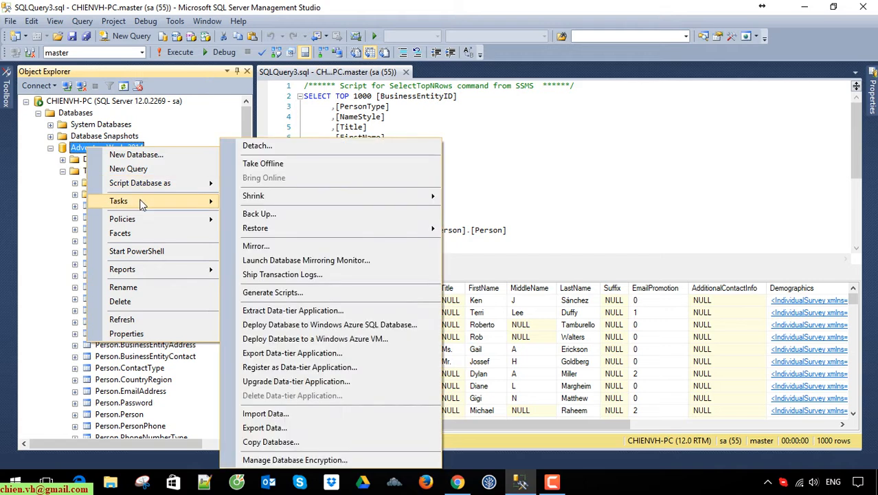
pyautogui.click(290, 427)
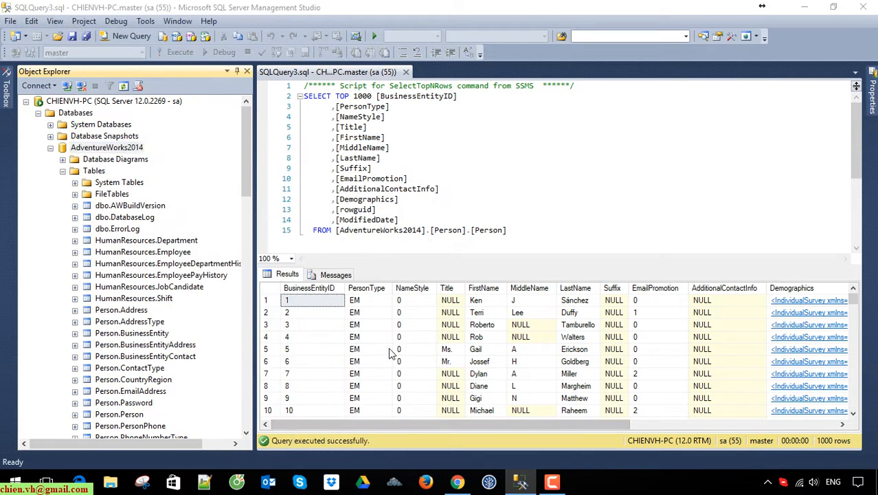
pyautogui.moveTo(246, 45); pyautogui.dragTo(463, 23)
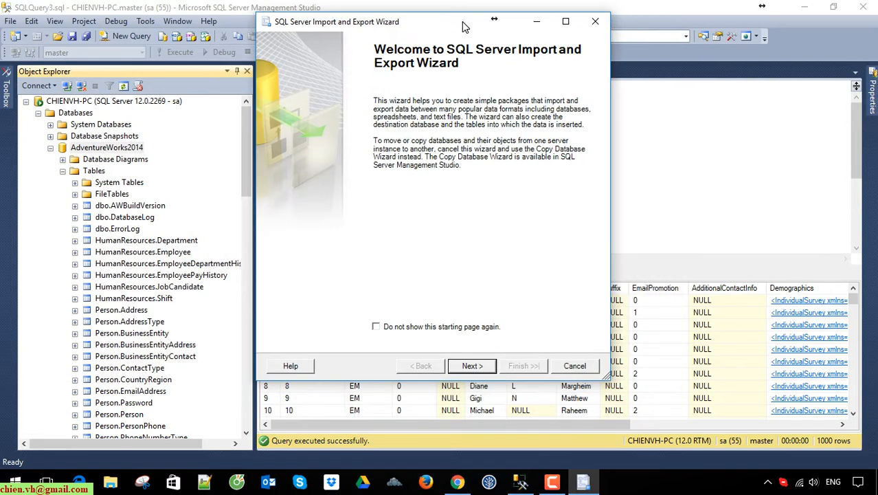
pyautogui.click(473, 365)
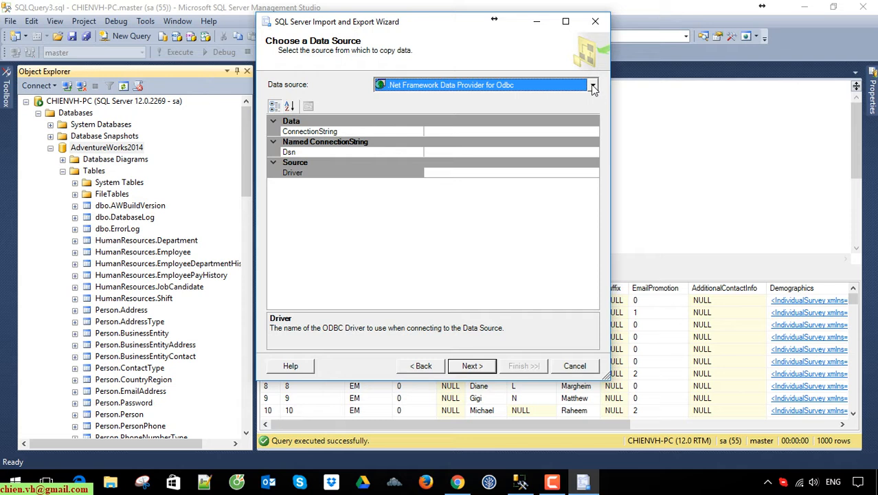
# Step: Set the export's data source to SQL Server Native Client 11.0
pyautogui.click(591, 88)
pyautogui.moveTo(594, 143); pyautogui.dragTo(598, 172)
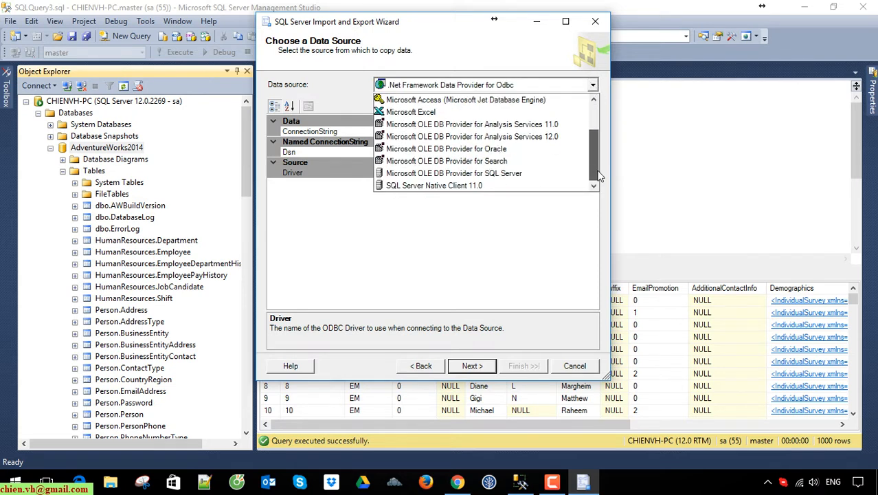
pyautogui.click(489, 184)
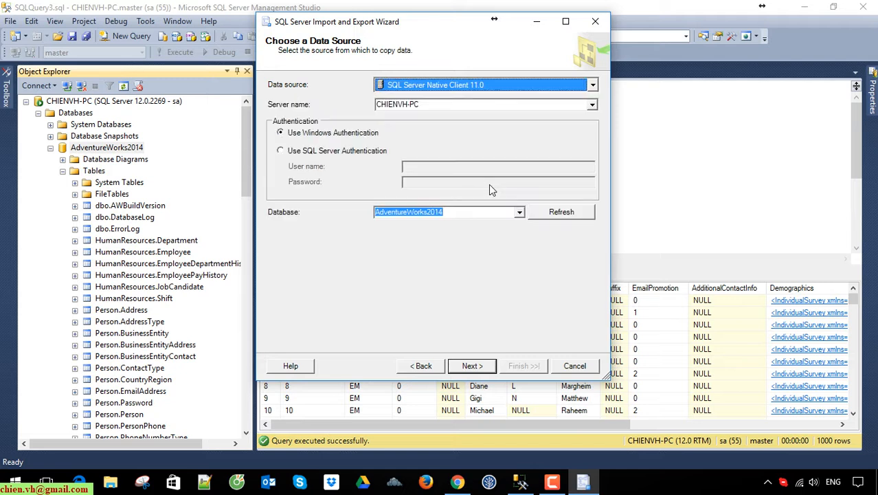
# Step: Use SQL Server Authentication for the source with user name sa and enter the account password
pyautogui.click(309, 153)
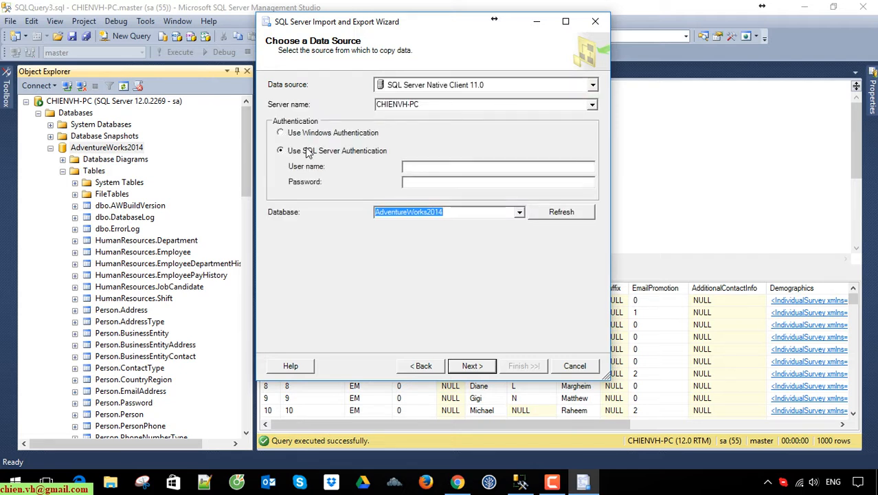
pyautogui.click(435, 168)
pyautogui.write('sa')
pyautogui.click(425, 183)
pyautogui.write('****')
# Step: Keep AdventureWorks2014 as the source database and continue to the choice of destination
pyautogui.click(520, 212)
pyautogui.click(520, 211)
pyautogui.click(451, 215)
pyautogui.moveTo(470, 211); pyautogui.dragTo(342, 211)
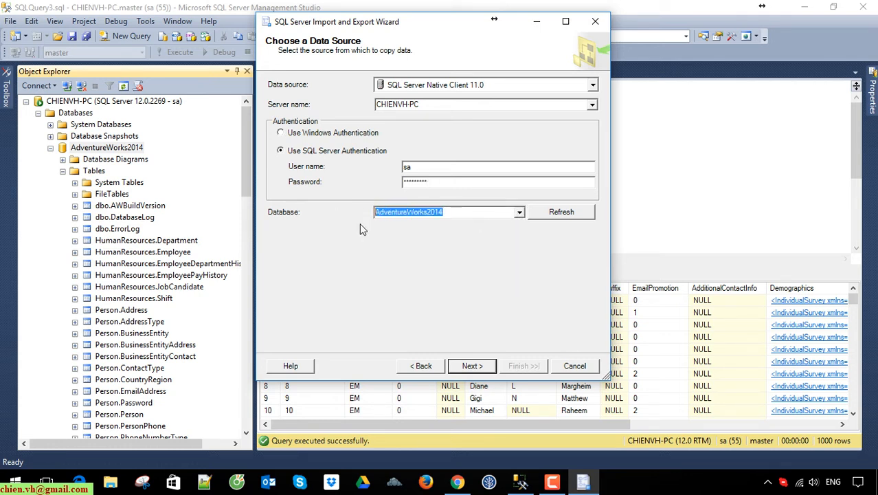
pyautogui.click(473, 367)
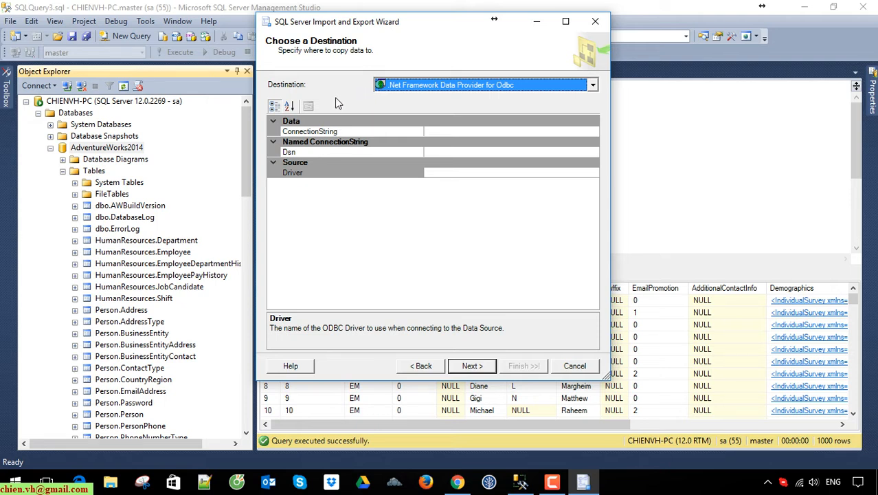
# Step: Set the export destination to Microsoft Excel
pyautogui.click(593, 85)
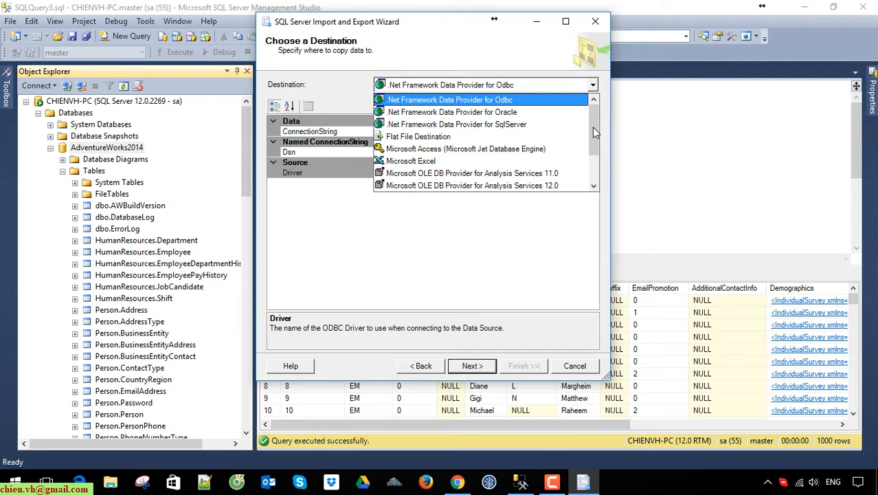
pyautogui.moveTo(594, 130); pyautogui.dragTo(593, 139)
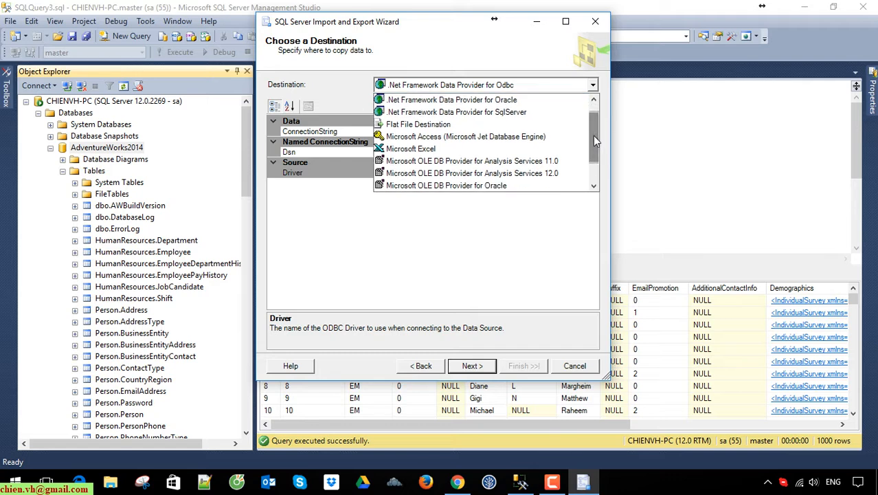
pyautogui.click(447, 151)
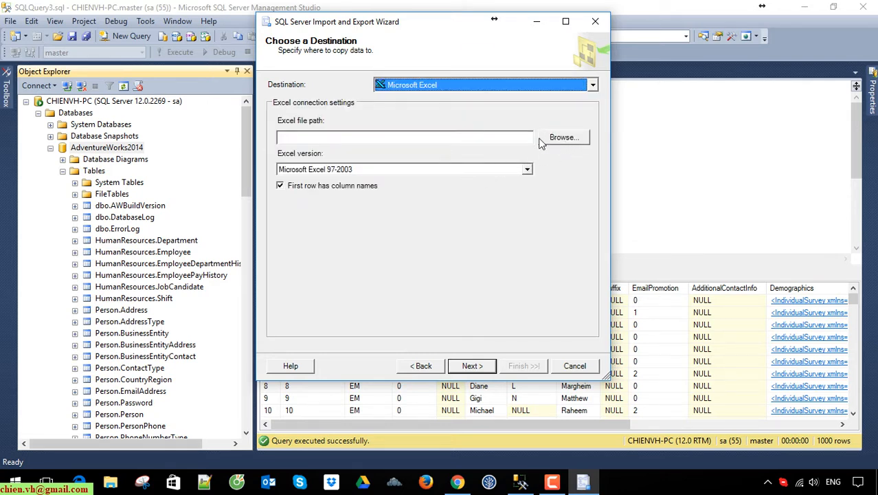
# Step: Set the destination Excel file path to a new file named TestDataFile1 on the Desktop
pyautogui.click(330, 137)
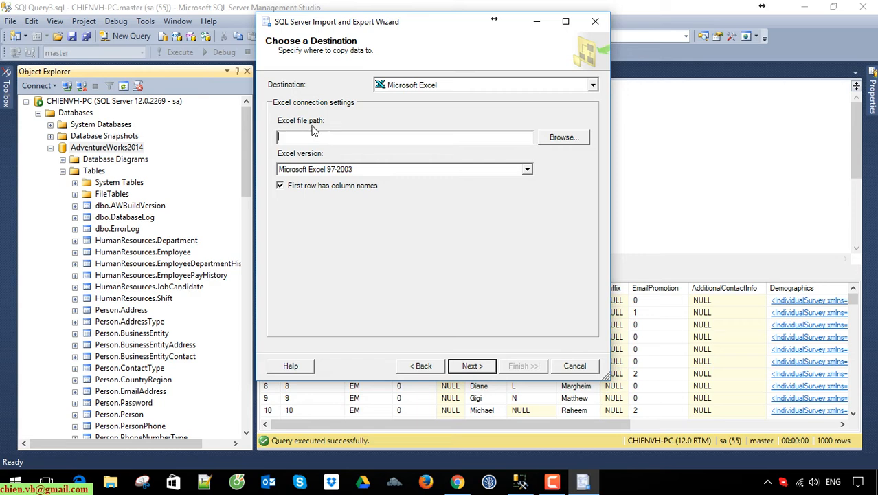
pyautogui.click(565, 138)
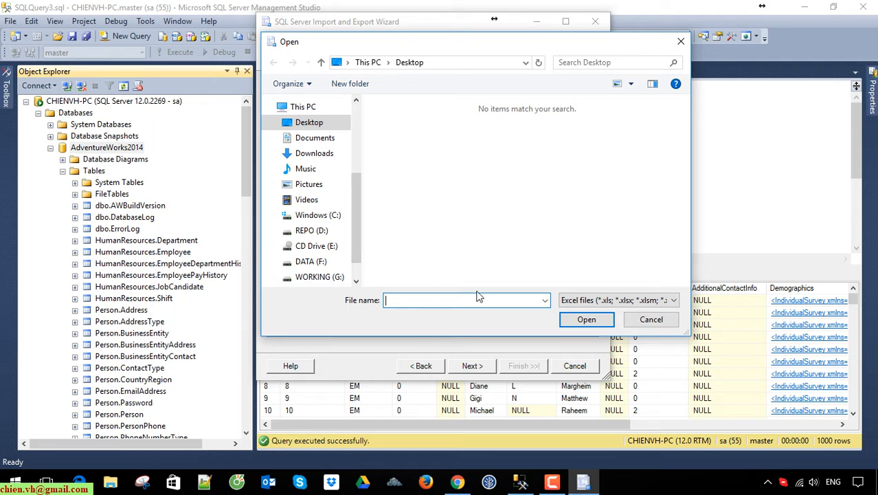
pyautogui.write('TestDataFile1')
pyautogui.click(597, 322)
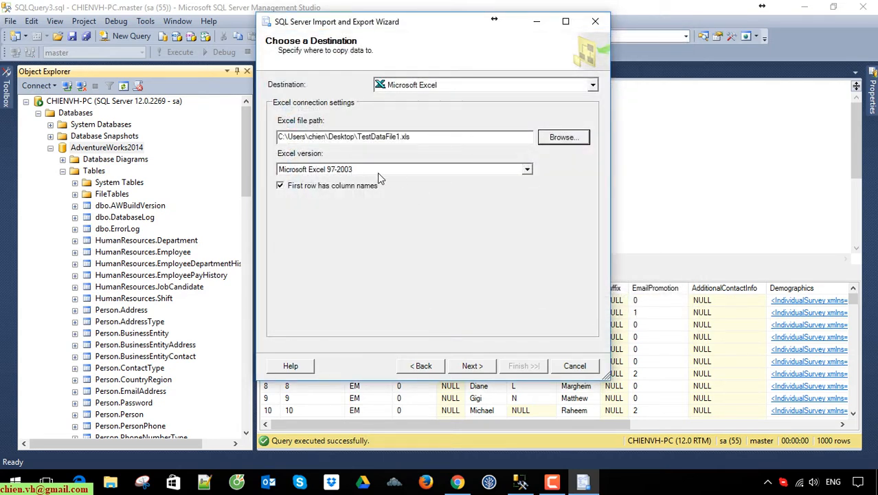
# Step: Choose Microsoft Excel 97-2003 as the Excel version of the destination file
pyautogui.click(527, 170)
pyautogui.click(527, 170)
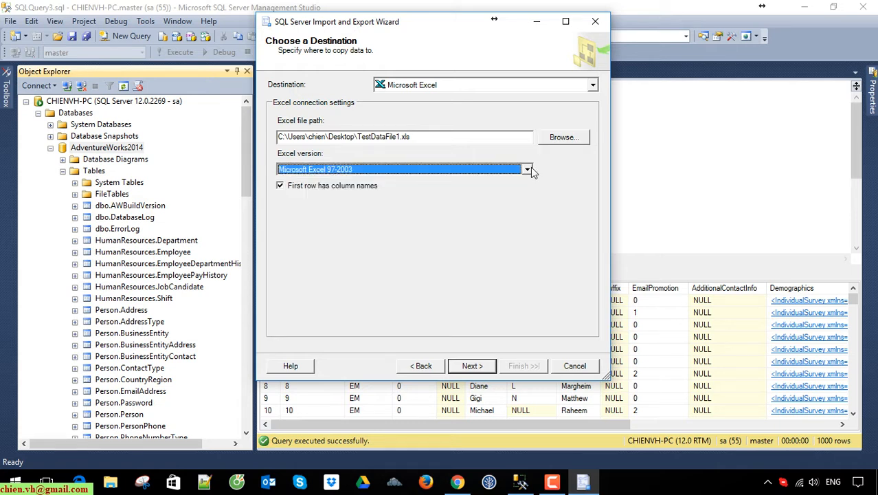
pyautogui.click(528, 170)
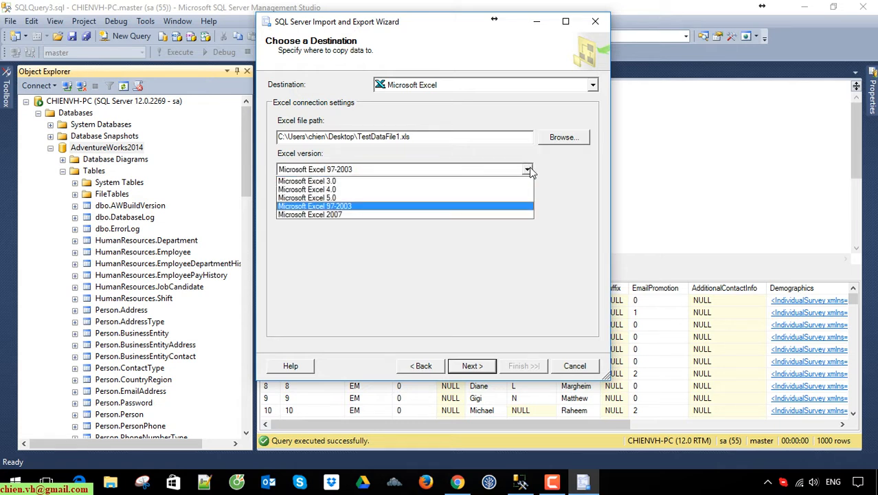
pyautogui.click(527, 170)
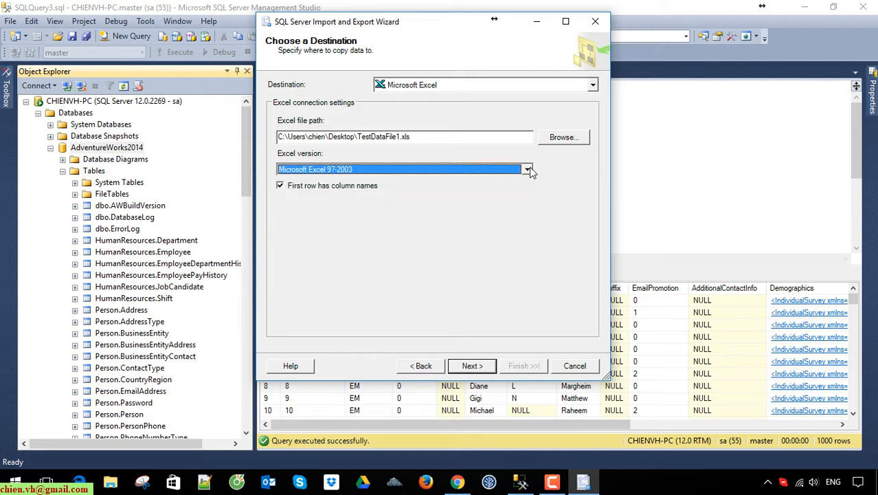
pyautogui.click(527, 169)
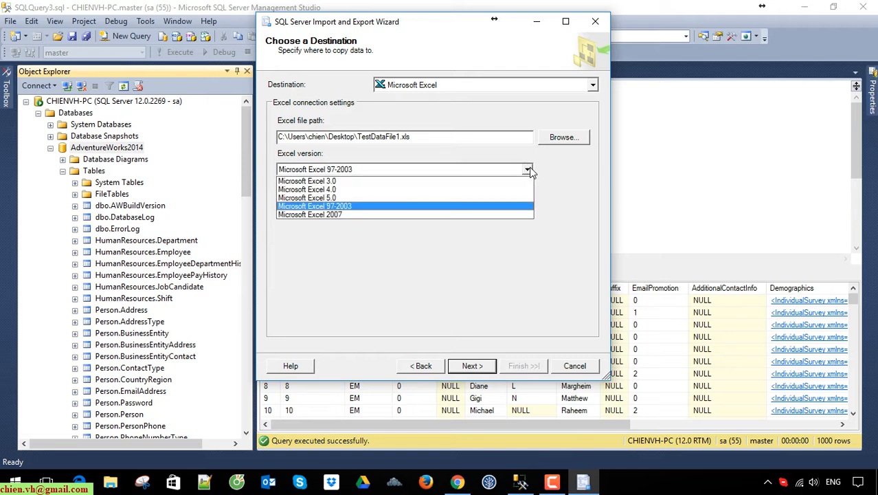
pyautogui.click(349, 205)
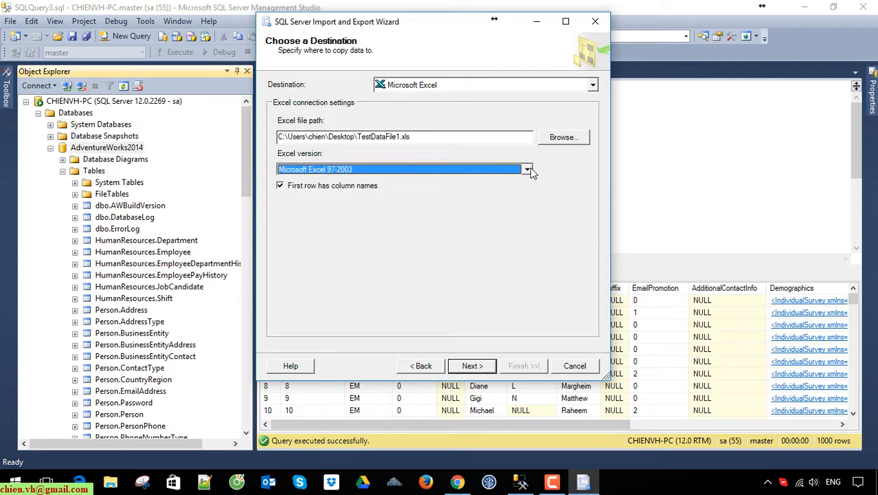
# Step: Accept the destination settings and keep copying data from one or more tables or views, continuing to the source table selection
pyautogui.click(472, 365)
pyautogui.click(420, 365)
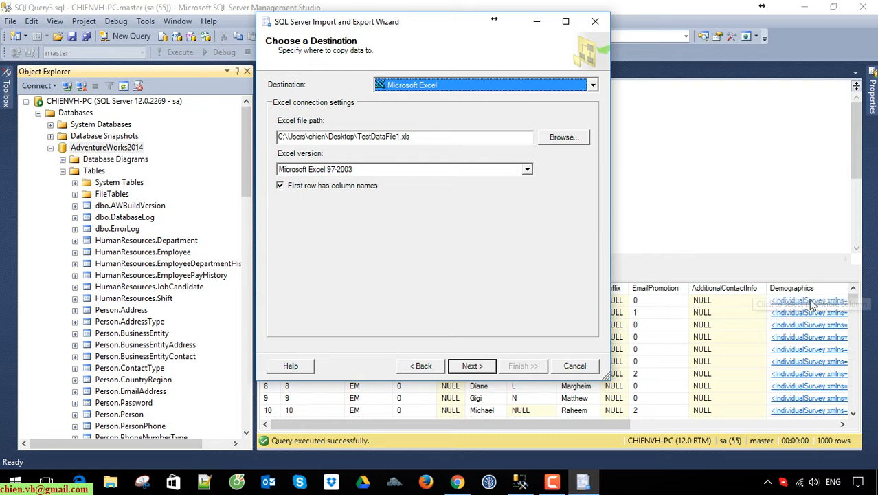
pyautogui.click(472, 367)
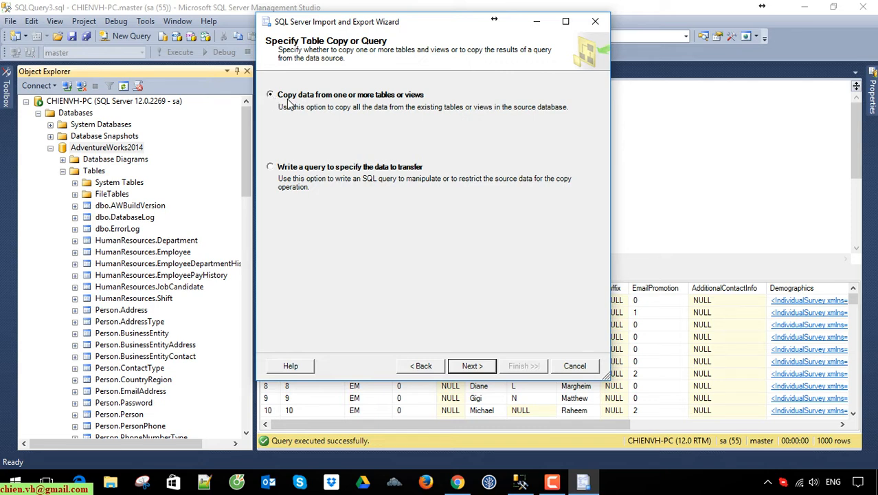
pyautogui.click(473, 362)
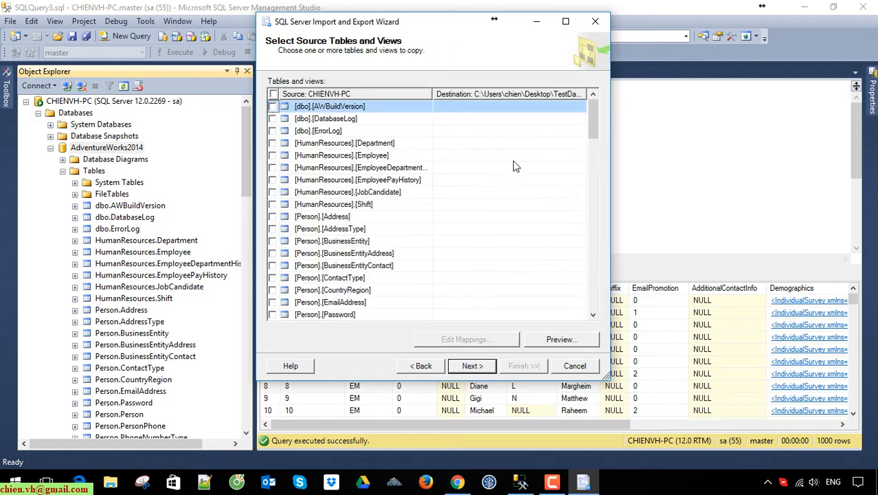
# Step: Move the export wizard window aside to uncover the Person.Person query and its results
pyautogui.moveTo(594, 110)
pyautogui.mouseDown()
pyautogui.moveTo(593, 226)
pyautogui.moveTo(612, 305)
pyautogui.moveTo(596, 103)
pyautogui.mouseUp()
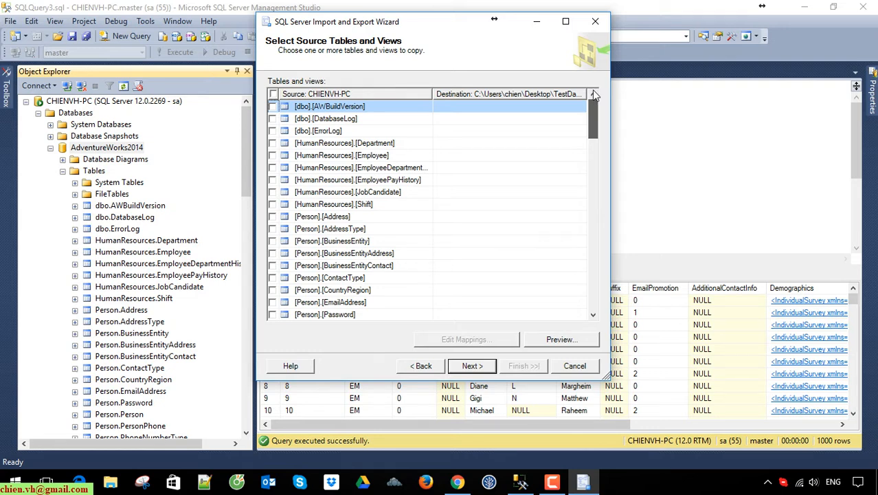
pyautogui.moveTo(595, 96)
pyautogui.mouseDown()
pyautogui.moveTo(591, 178)
pyautogui.moveTo(615, 303)
pyautogui.moveTo(594, 124)
pyautogui.moveTo(600, 93)
pyautogui.mouseUp()
pyautogui.moveTo(415, 24); pyautogui.dragTo(593, 50)
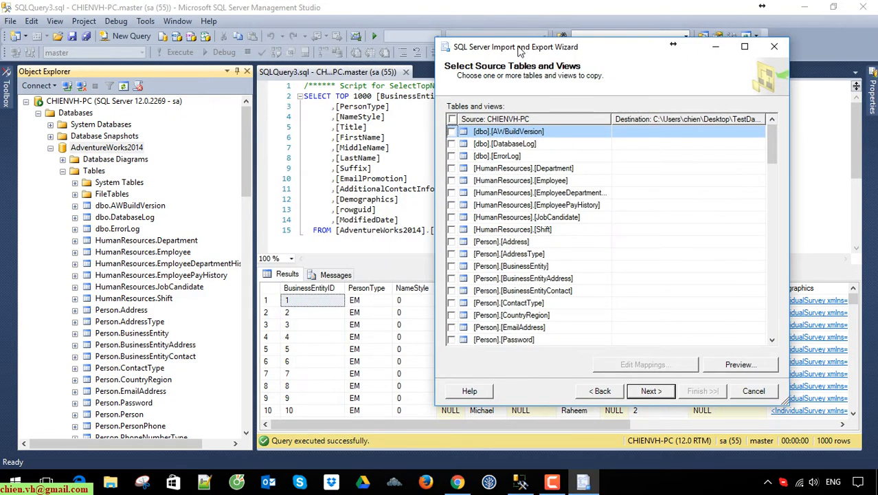
pyautogui.moveTo(520, 52); pyautogui.dragTo(635, 106)
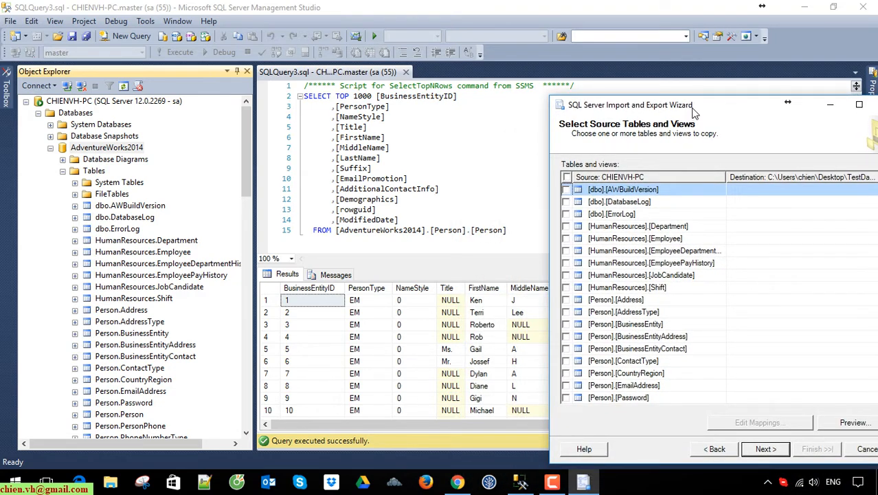
# Step: Move the wizard back to the middle of the screen and select [Person].[Person] as the source table to export
pyautogui.moveTo(695, 112); pyautogui.dragTo(408, 49)
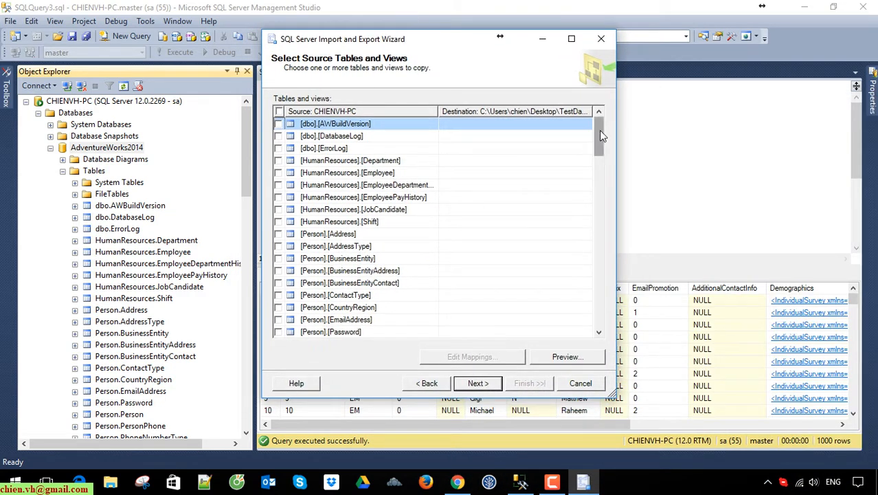
pyautogui.moveTo(599, 130); pyautogui.dragTo(612, 177)
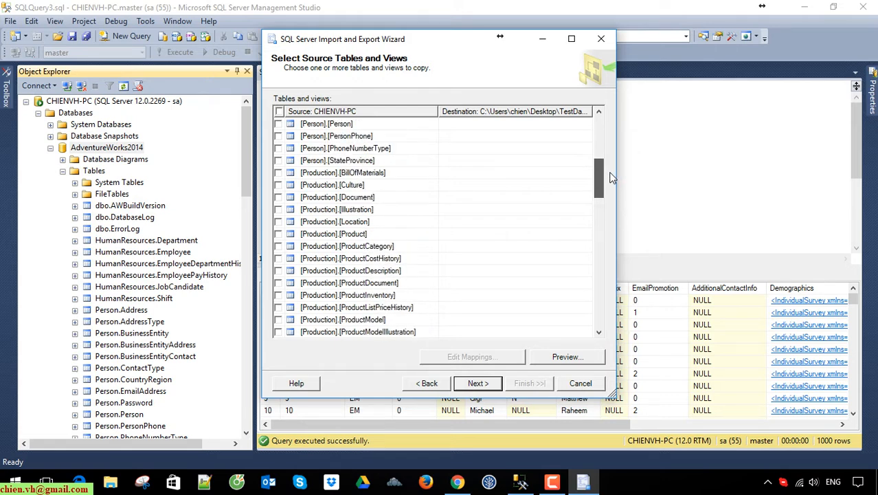
pyautogui.click(278, 124)
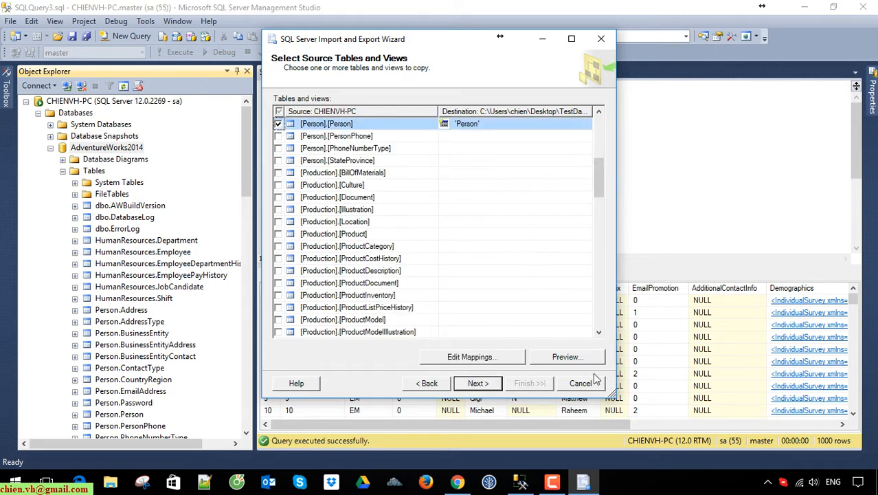
# Step: Review the column mappings from [Person].[Person] to the Person destination table and accept them
pyautogui.click(494, 357)
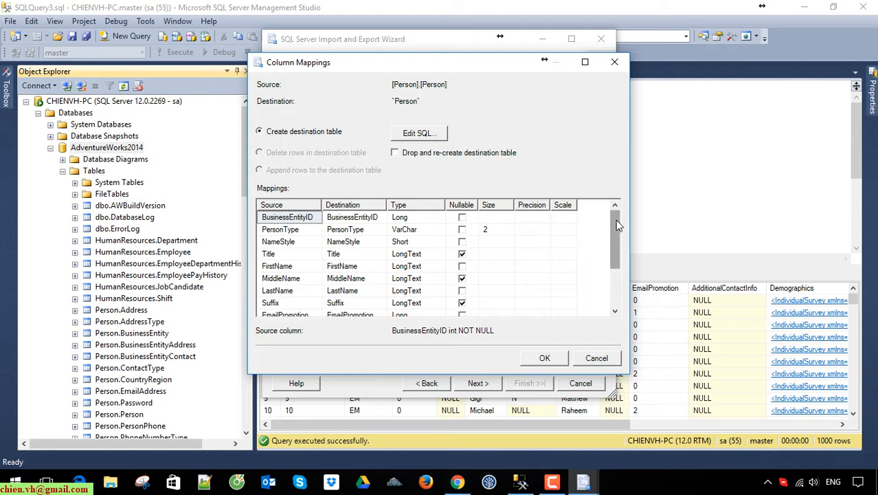
pyautogui.moveTo(615, 220)
pyautogui.mouseDown()
pyautogui.moveTo(626, 282)
pyautogui.moveTo(623, 209)
pyautogui.mouseUp()
pyautogui.click(546, 360)
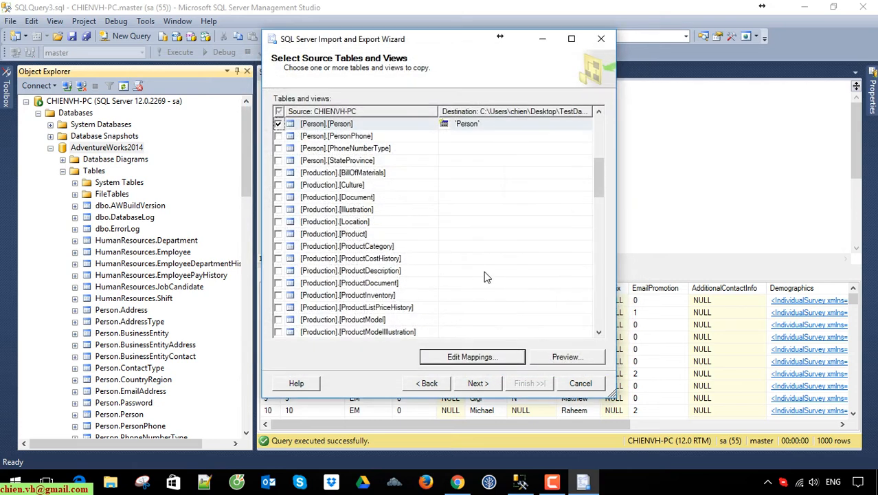
# Step: Preview the [Person].[Person] source data in an enlarged preview window, and close the preview
pyautogui.click(576, 357)
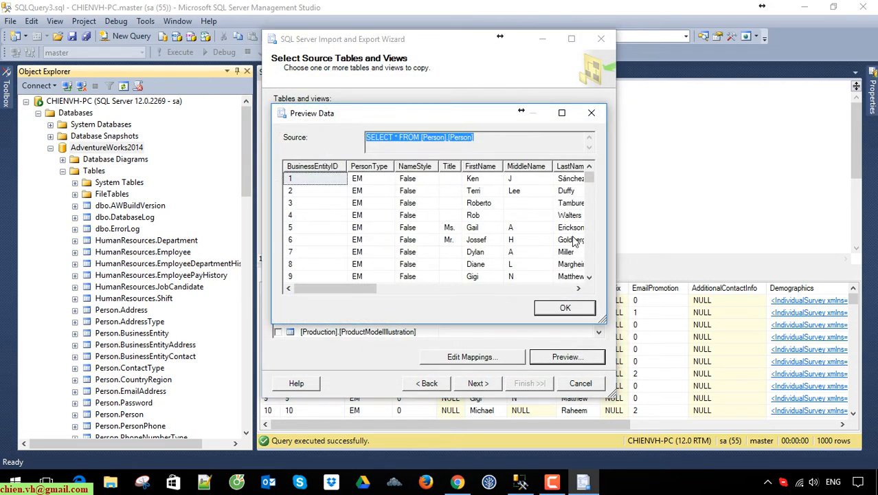
pyautogui.moveTo(482, 119); pyautogui.dragTo(385, 45)
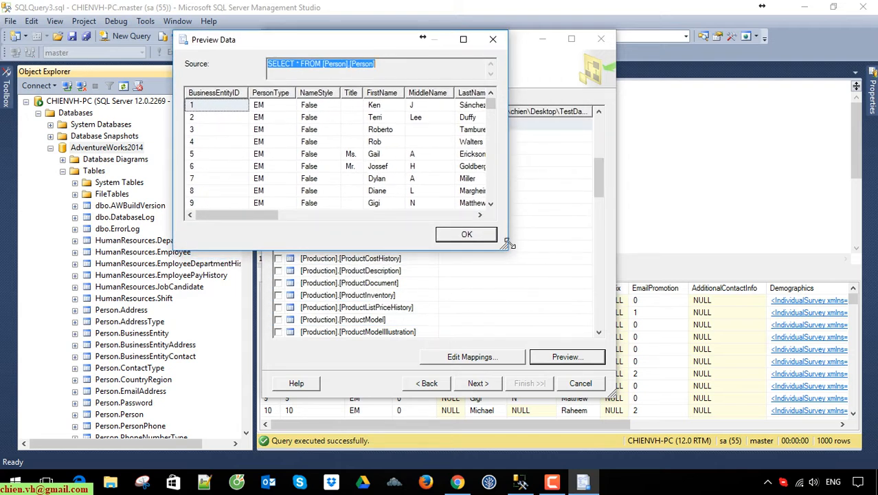
pyautogui.moveTo(506, 245); pyautogui.dragTo(741, 360)
pyautogui.moveTo(724, 124); pyautogui.dragTo(725, 105)
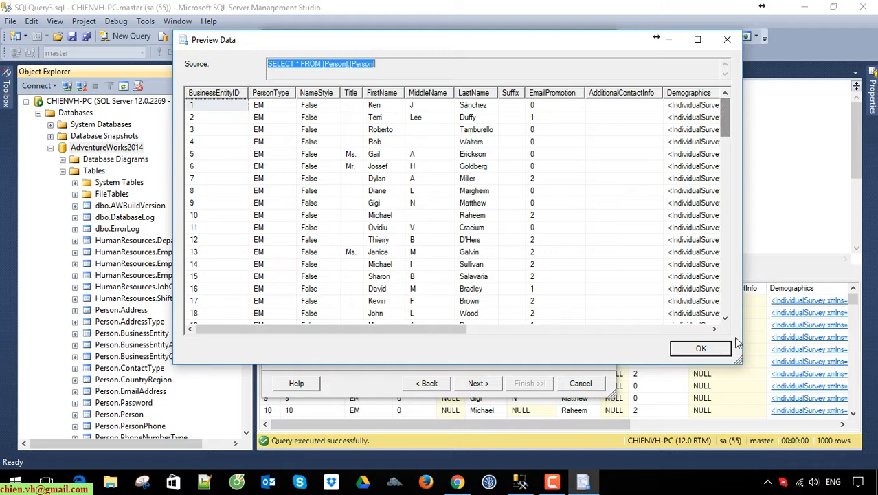
pyautogui.click(701, 348)
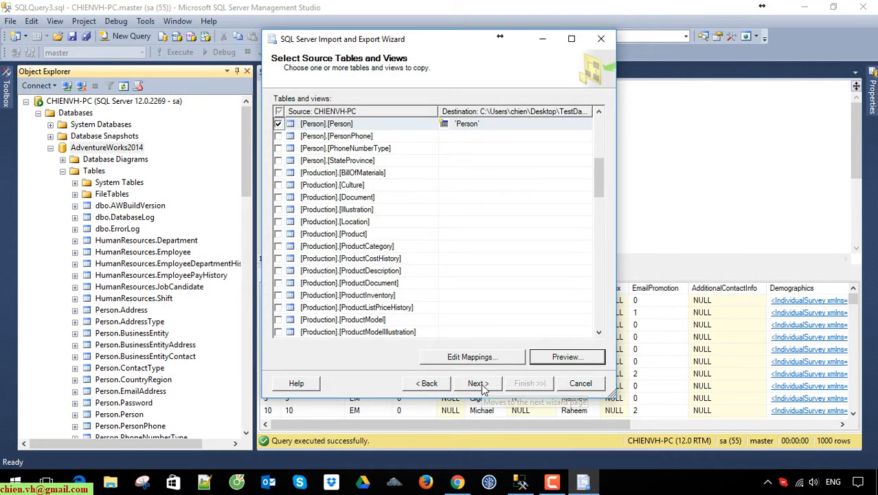
# Step: Accept the data type mapping and the option to run the package immediately, continuing to the wizard's summary
pyautogui.click(481, 384)
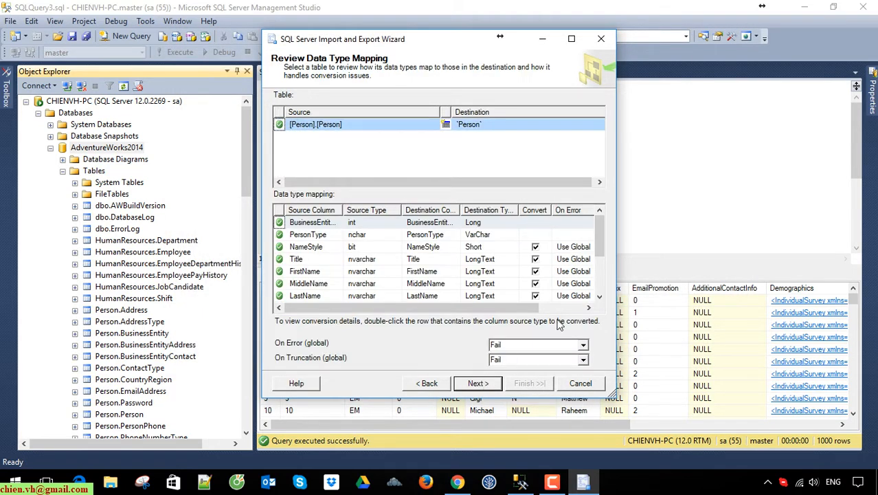
pyautogui.scroll(-2, 598, 241)
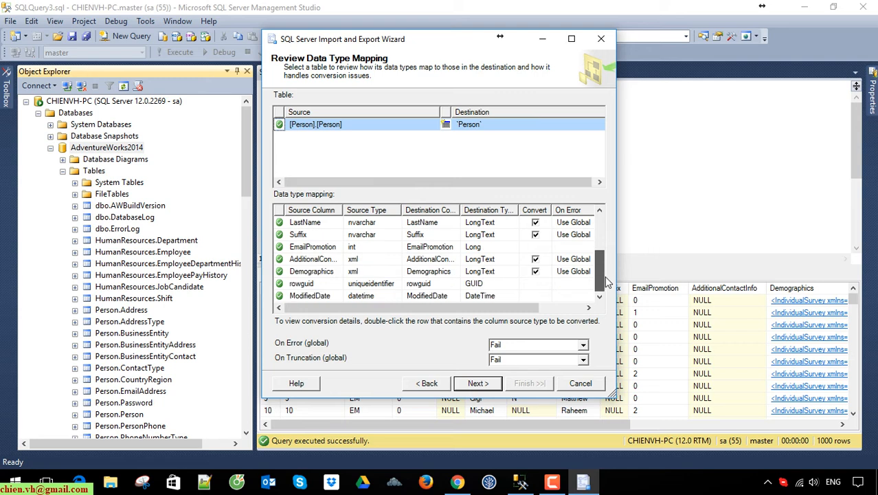
pyautogui.click(479, 385)
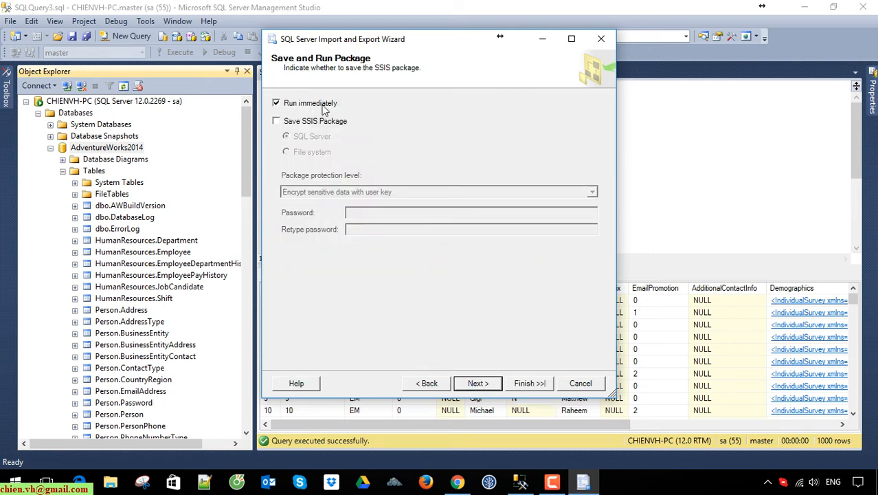
pyautogui.click(479, 385)
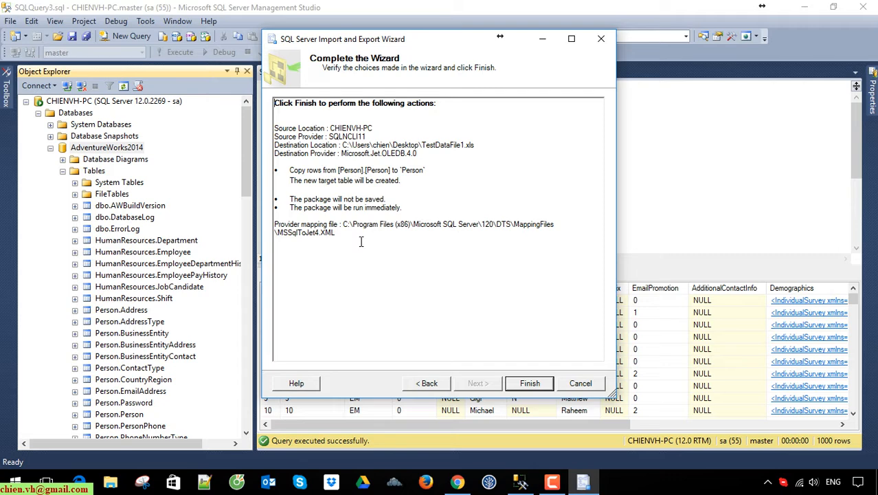
# Step: Review the export summary and run the export of the Person table to TestDataFile1.xls, closing the wizard once it finishes
pyautogui.moveTo(346, 229); pyautogui.dragTo(265, 93)
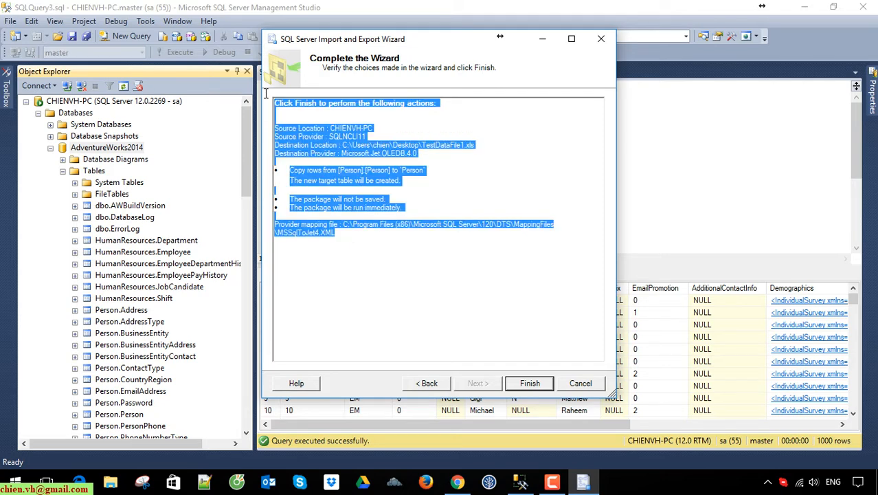
pyautogui.click(350, 238)
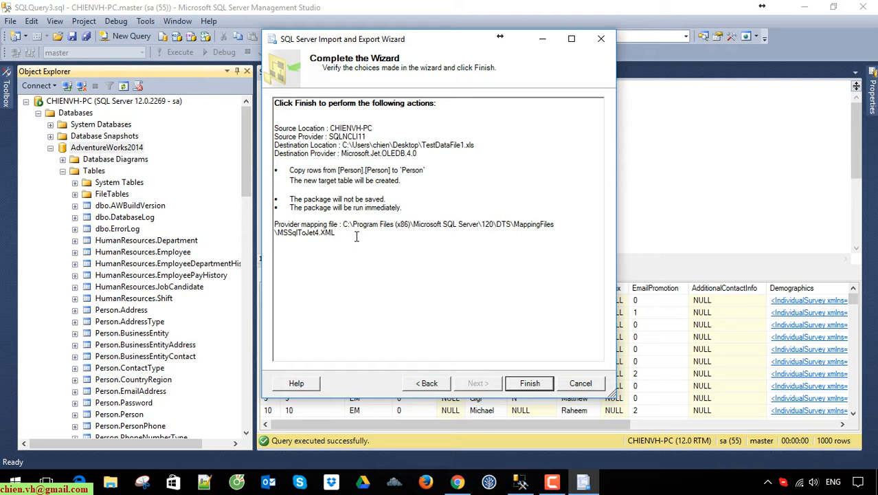
pyautogui.click(538, 389)
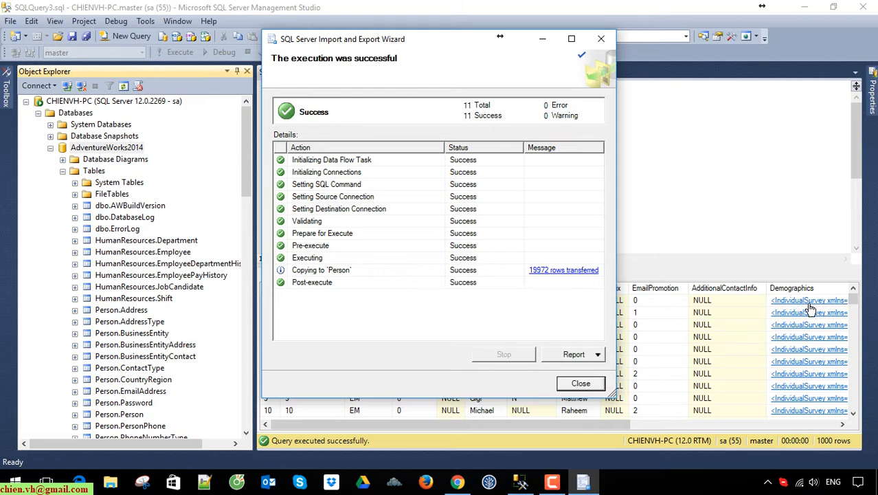
pyautogui.click(581, 383)
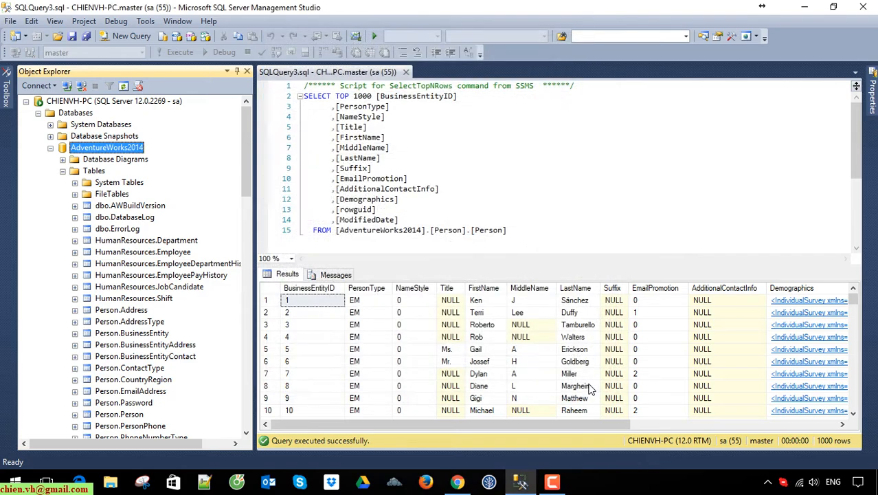
# Step: Minimize SQL Server Management Studio and open the exported TestDataFile1.xls from the Desktop in Excel
pyautogui.click(808, 6)
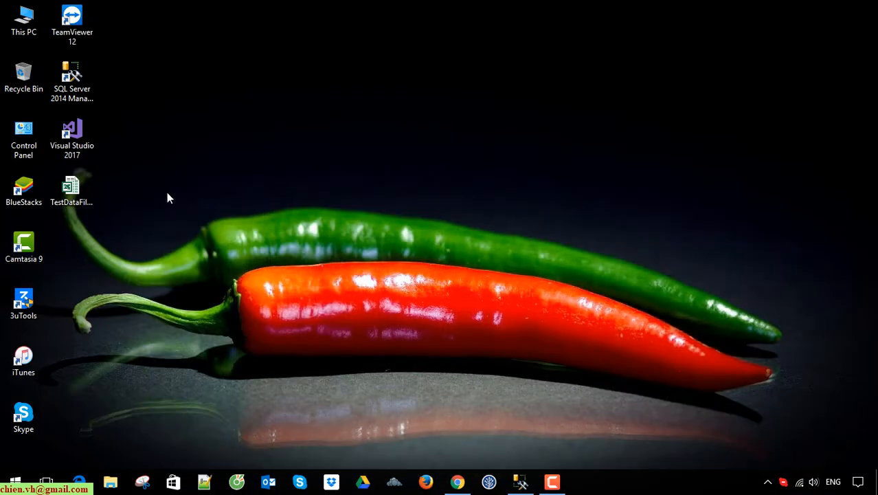
pyautogui.click(72, 189)
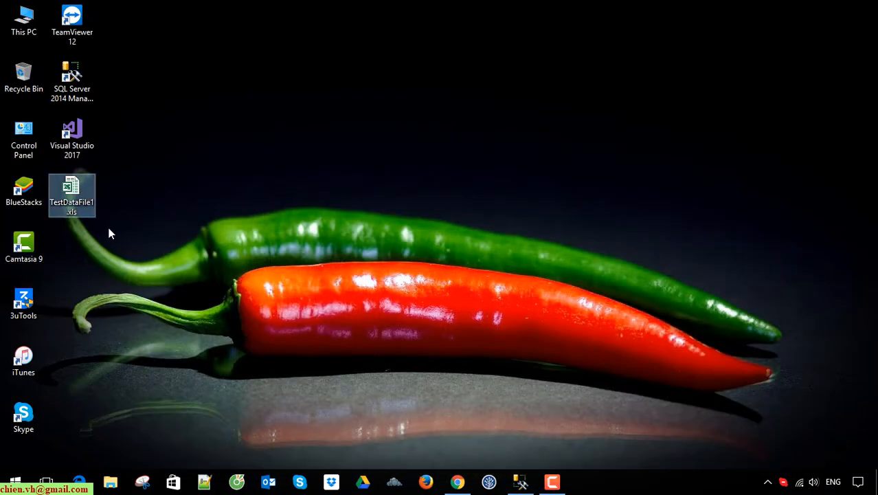
pyautogui.moveTo(86, 211)
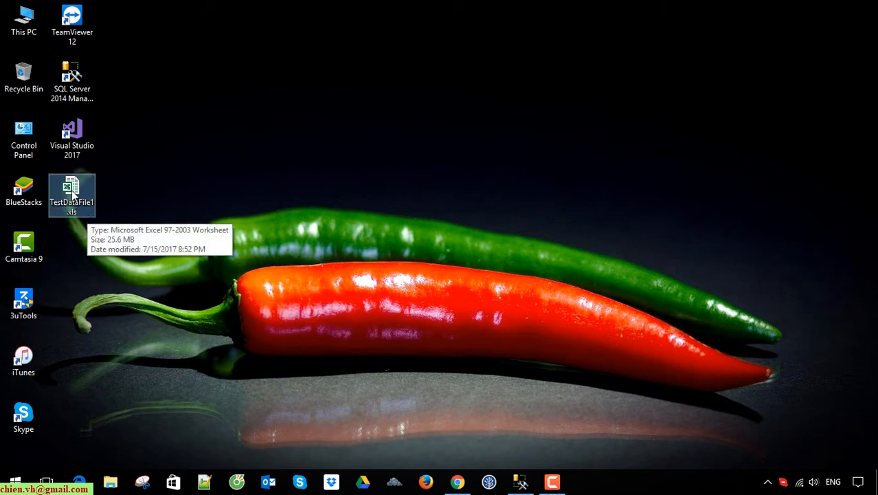
pyautogui.doubleClick(73, 194)
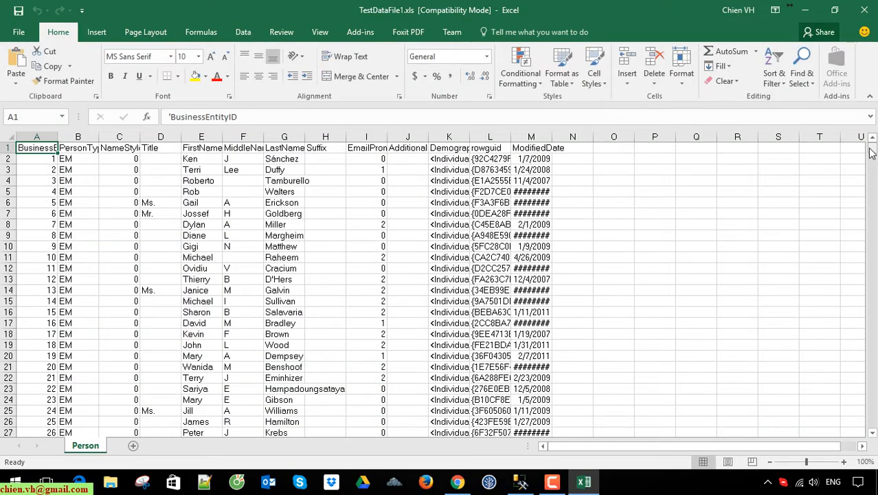
# Step: Check the last exported data row on the Person sheet and the header row at its start
pyautogui.moveTo(871, 152); pyautogui.dragTo(871, 433)
pyautogui.scroll(-2, 584, 378)
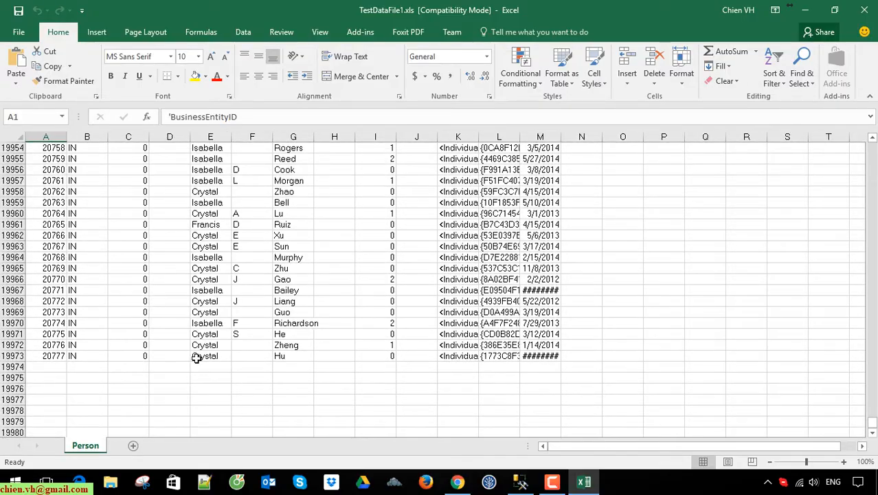
pyautogui.click(9, 356)
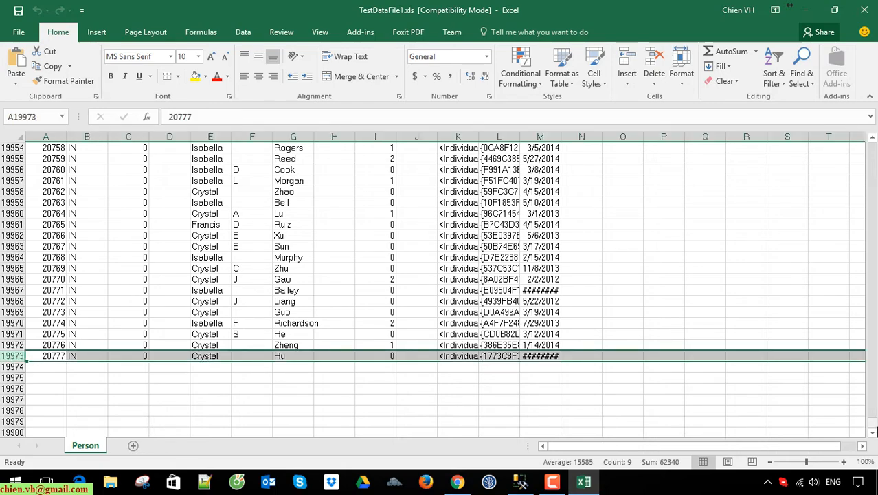
pyautogui.moveTo(872, 428); pyautogui.dragTo(873, 142)
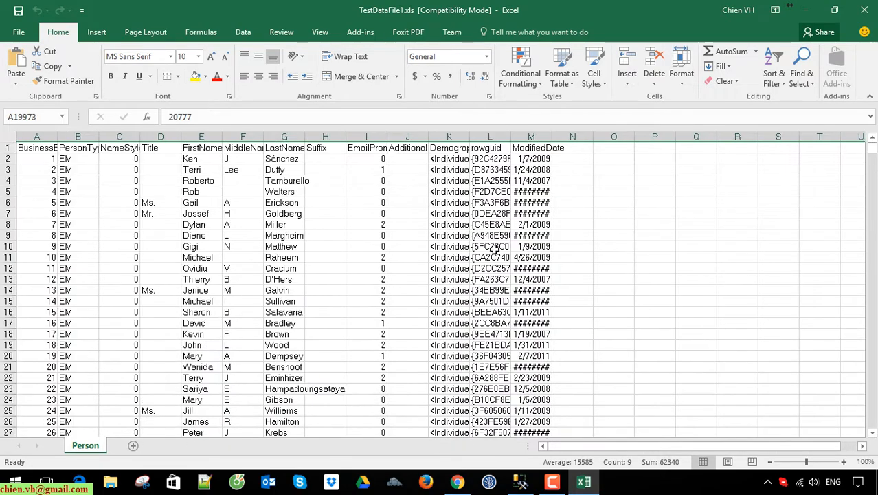
pyautogui.click(8, 148)
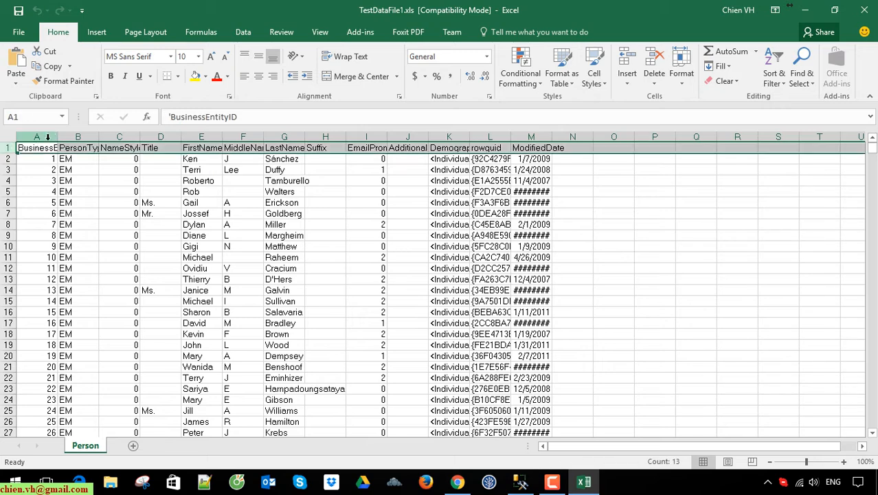
# Step: Widen the BusinessEntityID and PersonType columns on the Person sheet so that their full headers fit
pyautogui.moveTo(57, 136); pyautogui.dragTo(99, 136)
pyautogui.click(110, 194)
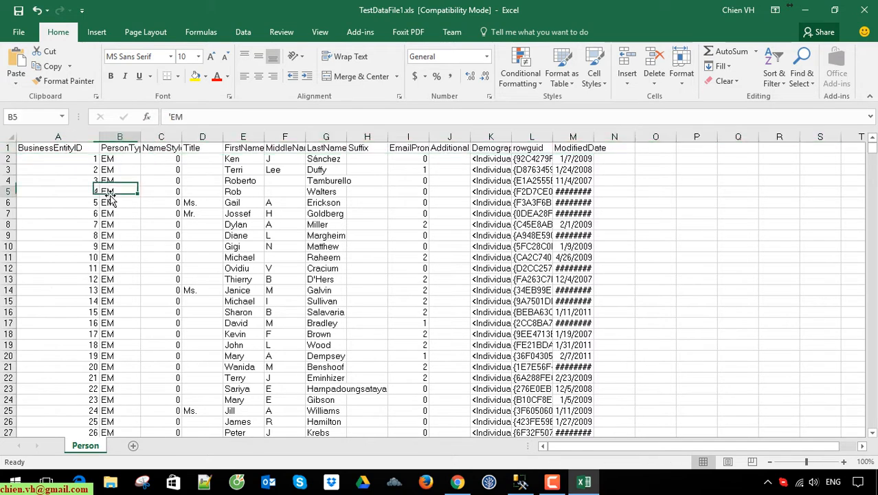
pyautogui.click(81, 150)
pyautogui.click(116, 149)
pyautogui.click(158, 149)
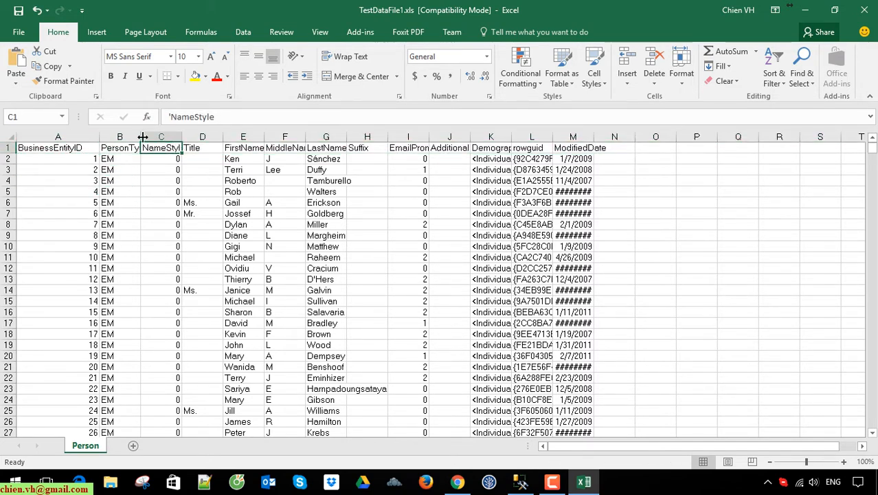
pyautogui.moveTo(140, 137); pyautogui.dragTo(182, 137)
# Step: Widen the ModifiedDate, rowguid and Demographics columns to show more of their contents
pyautogui.click(237, 148)
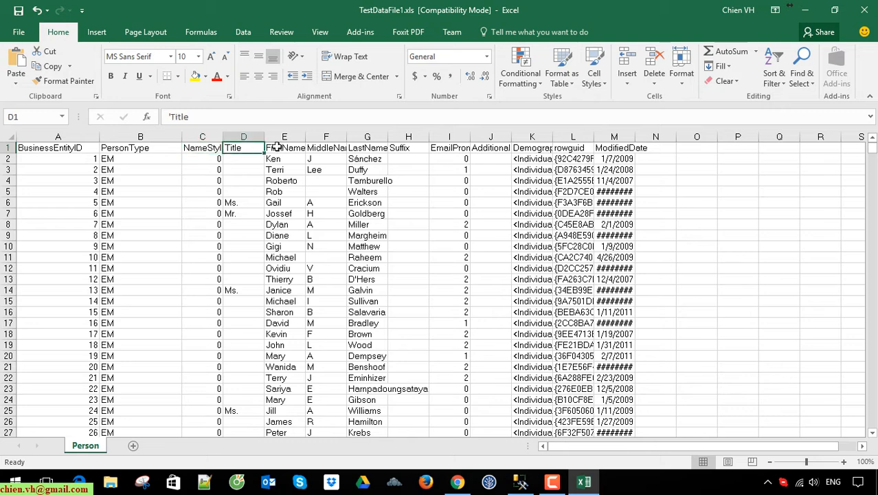
pyautogui.click(485, 148)
pyautogui.click(530, 148)
pyautogui.click(656, 148)
pyautogui.moveTo(636, 137); pyautogui.dragTo(686, 138)
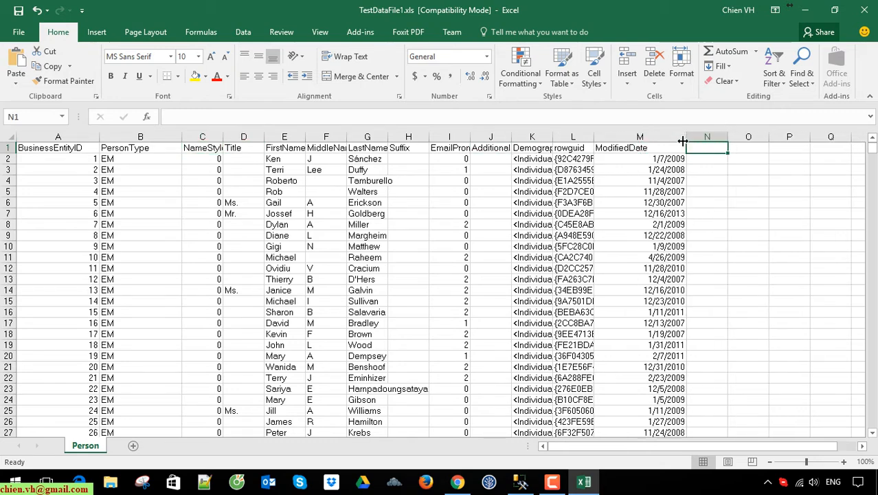
pyautogui.moveTo(594, 133); pyautogui.dragTo(631, 128)
pyautogui.moveTo(553, 137); pyautogui.dragTo(597, 131)
# Step: Narrow the BusinessEntityID and PersonType columns and slightly widen the NameStyle and Title columns
pyautogui.click(167, 213)
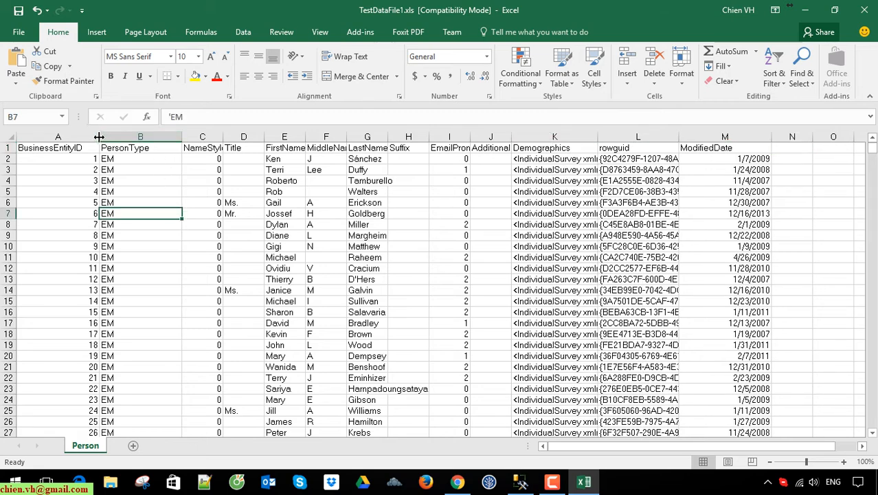
pyautogui.moveTo(100, 137); pyautogui.dragTo(89, 137)
pyautogui.moveTo(171, 138); pyautogui.dragTo(250, 138)
# Step: Look over further exported rows on the Person sheet and close the TestDataFile1.xls workbook
pyautogui.scroll(-8, 412, 282)
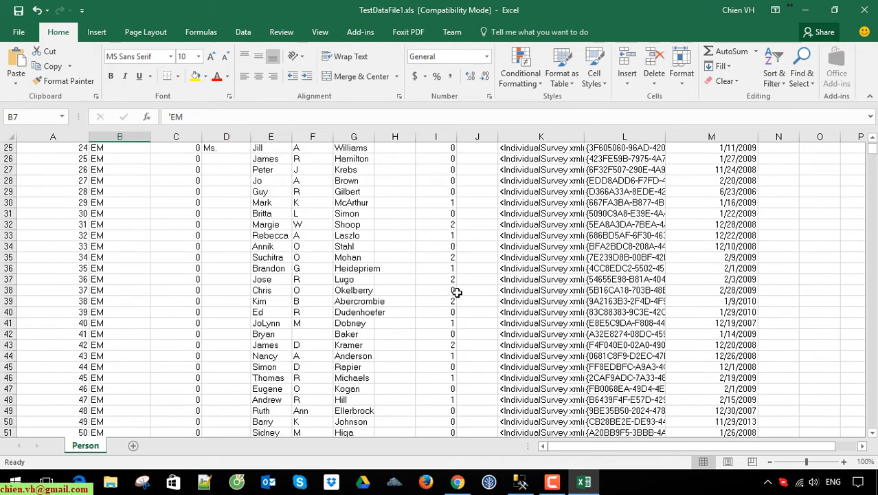
pyautogui.moveTo(871, 150)
pyautogui.mouseDown()
pyautogui.moveTo(873, 412)
pyautogui.moveTo(872, 146)
pyautogui.mouseUp()
pyautogui.click(865, 10)
pyautogui.click(439, 255)
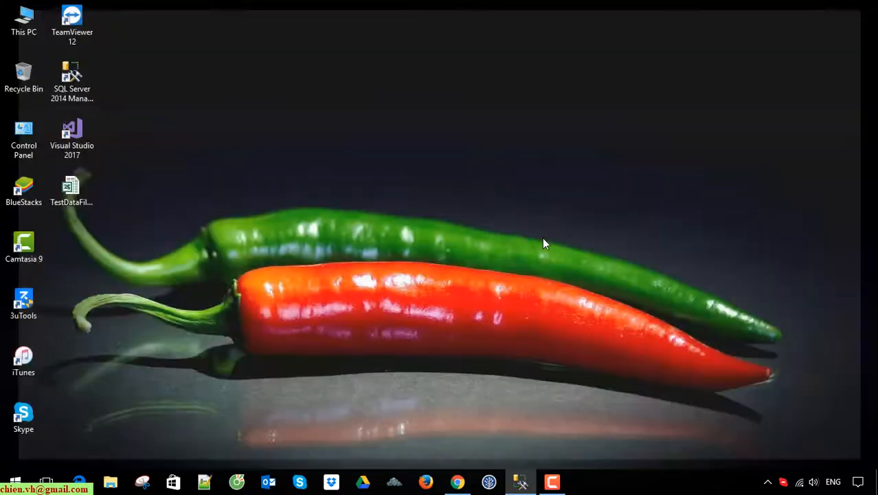
# Step: Switch to SQL Server Management Studio and start the data export wizard for the AdventureWorks2014 database, continuing past its welcome page
pyautogui.click(520, 483)
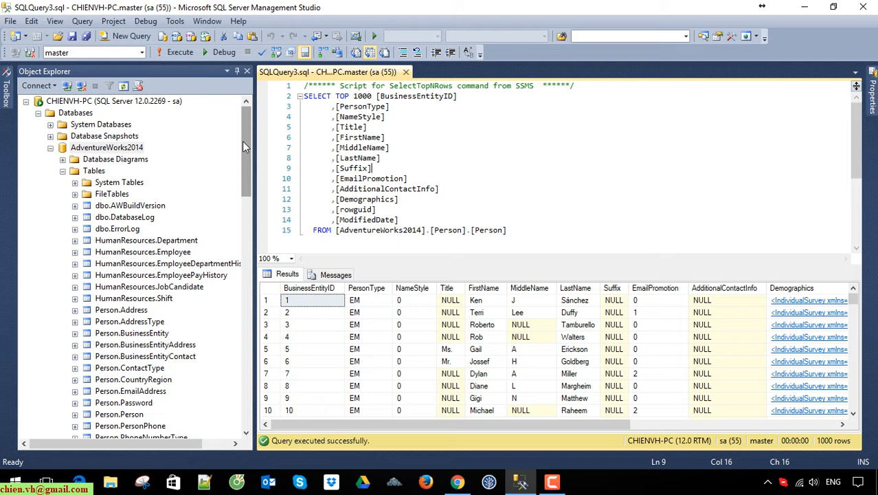
pyautogui.rightClick(107, 148)
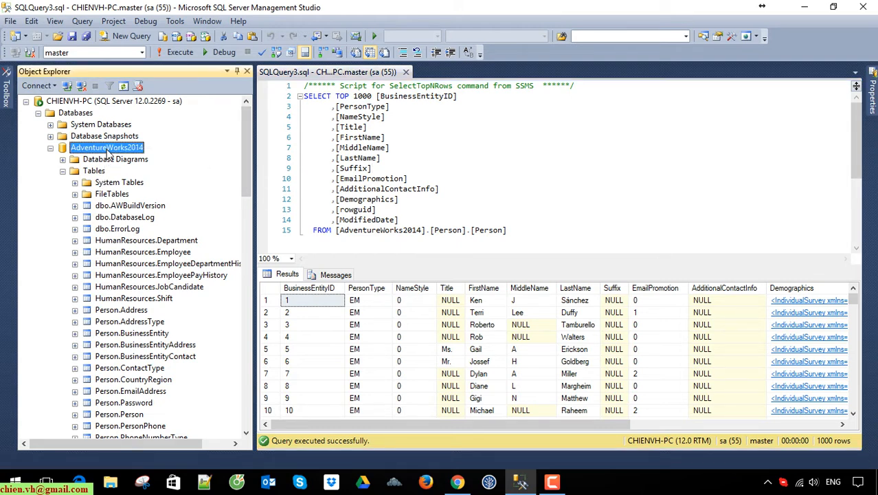
pyautogui.moveTo(178, 204)
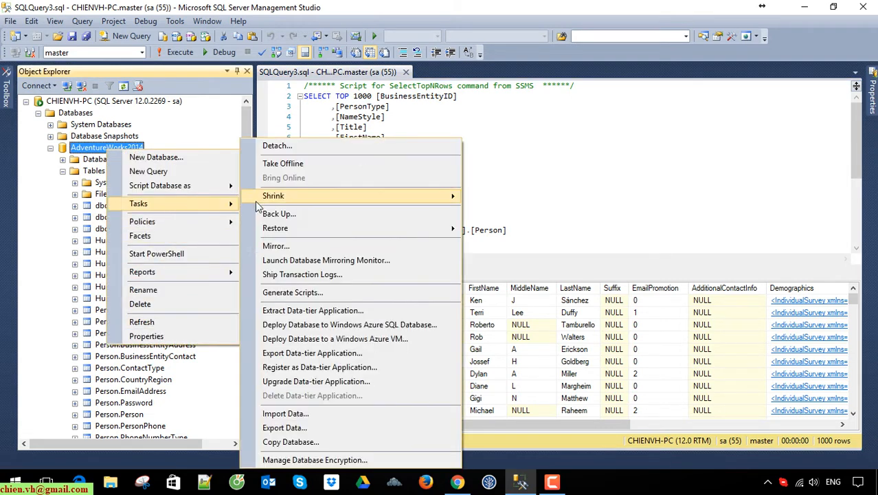
pyautogui.click(310, 424)
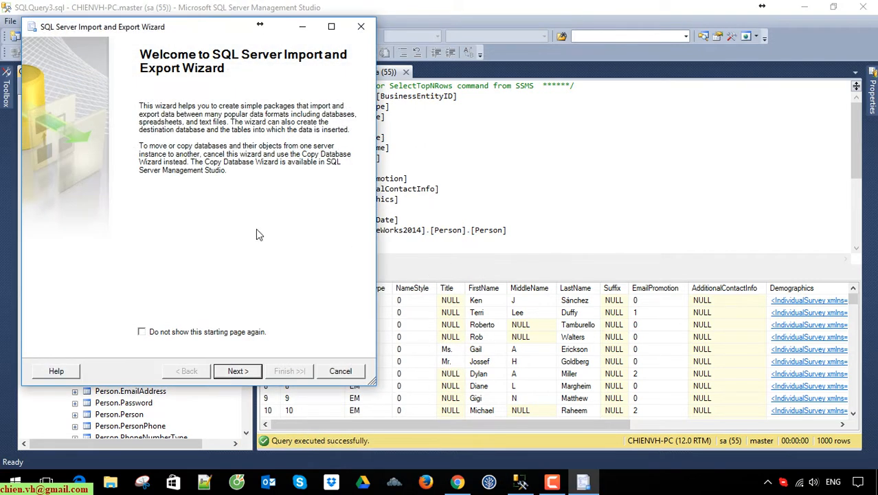
pyautogui.click(238, 371)
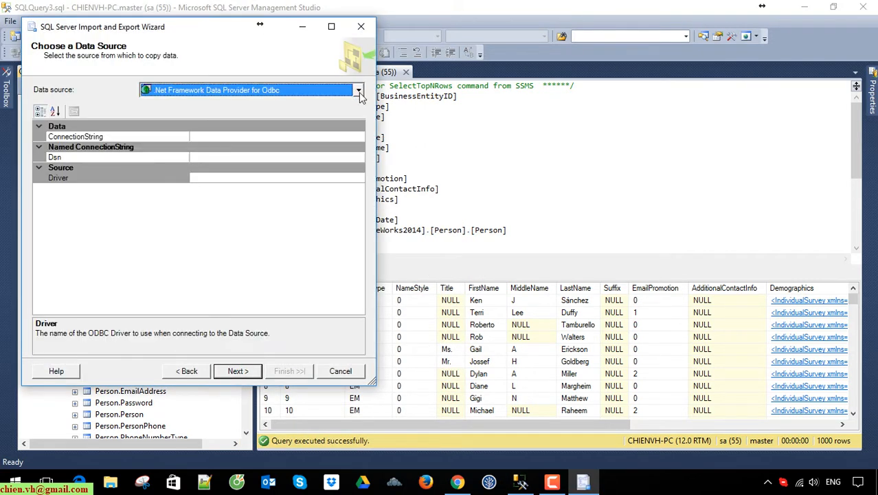
# Step: Set the data source to SQL Server Native Client 11.0 using SQL Server Authentication, with user name sa and the account password
pyautogui.click(358, 90)
pyautogui.scroll(-2, 357, 172)
pyautogui.click(275, 185)
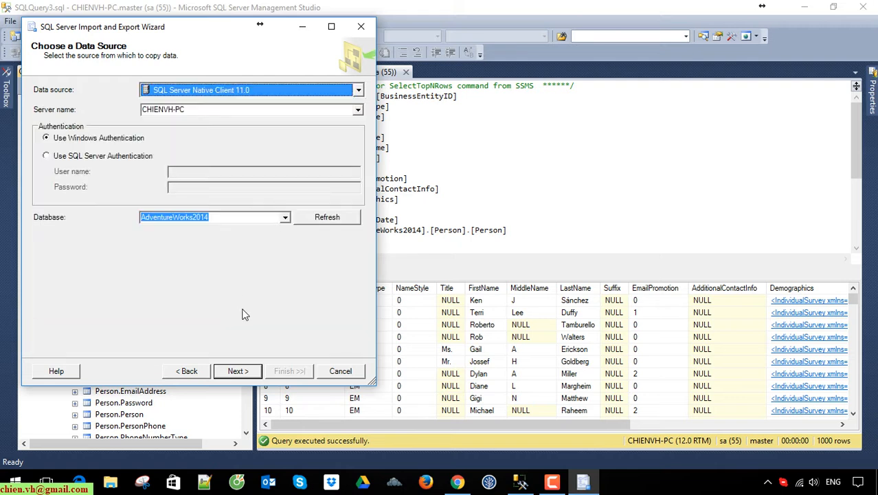
pyautogui.click(46, 156)
pyautogui.click(209, 176)
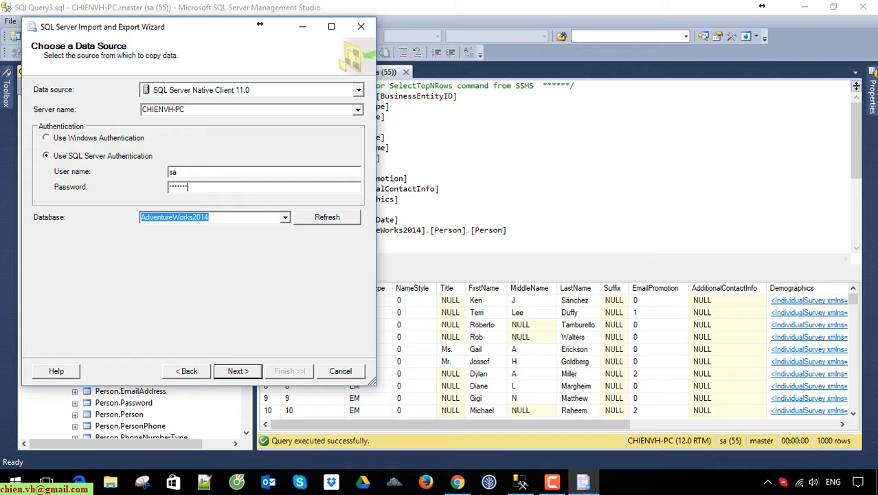
pyautogui.click(246, 370)
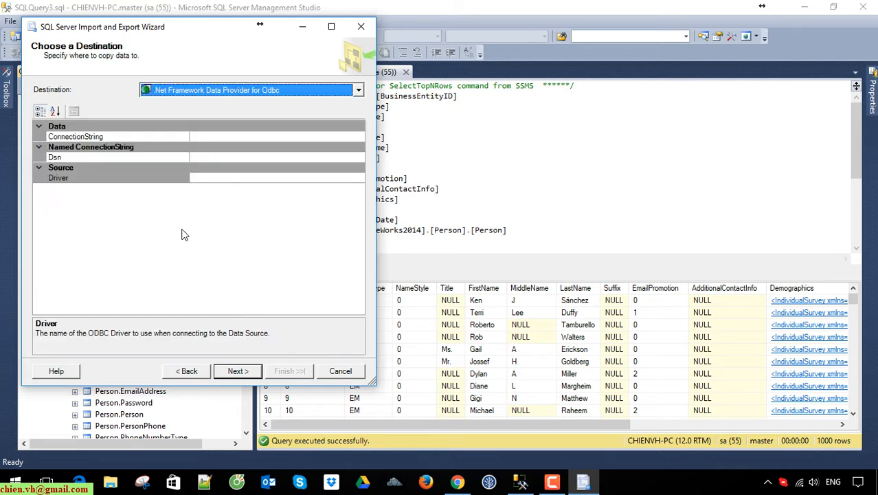
# Step: Set the export destination to a Microsoft Excel file named TestDataFile2.xls on the Desktop
pyautogui.click(358, 90)
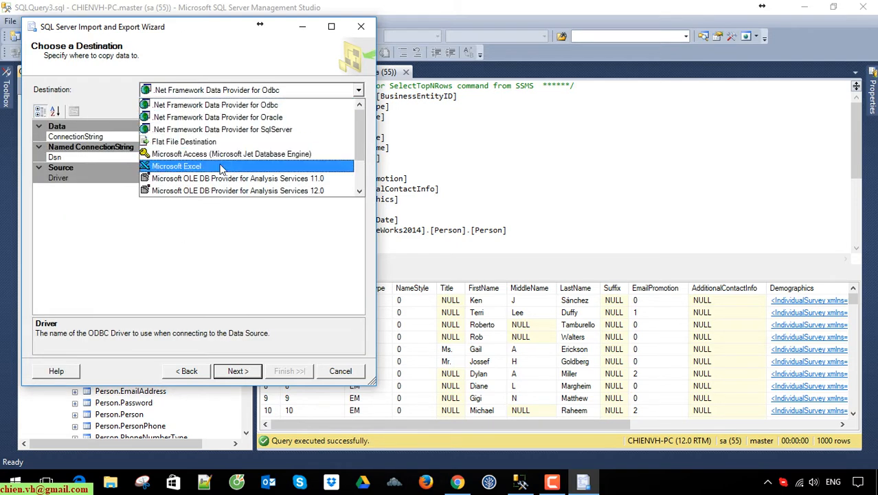
pyautogui.click(297, 167)
pyautogui.click(320, 143)
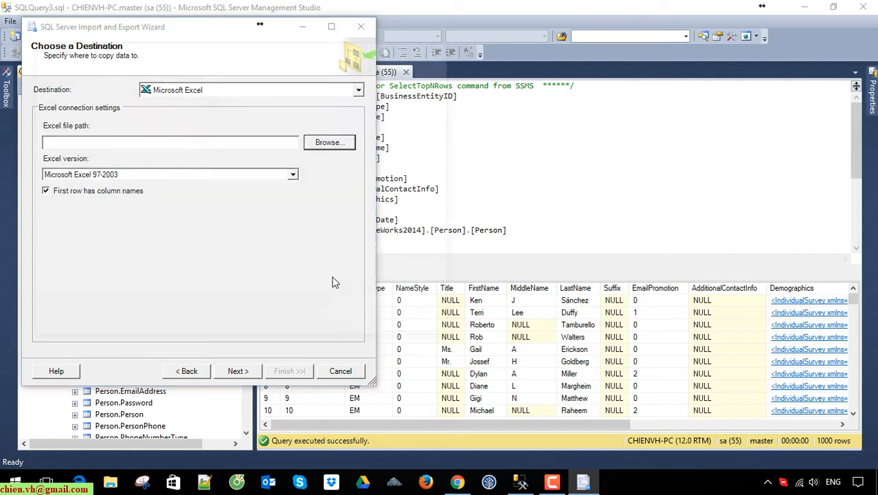
pyautogui.click(196, 132)
pyautogui.click(198, 306)
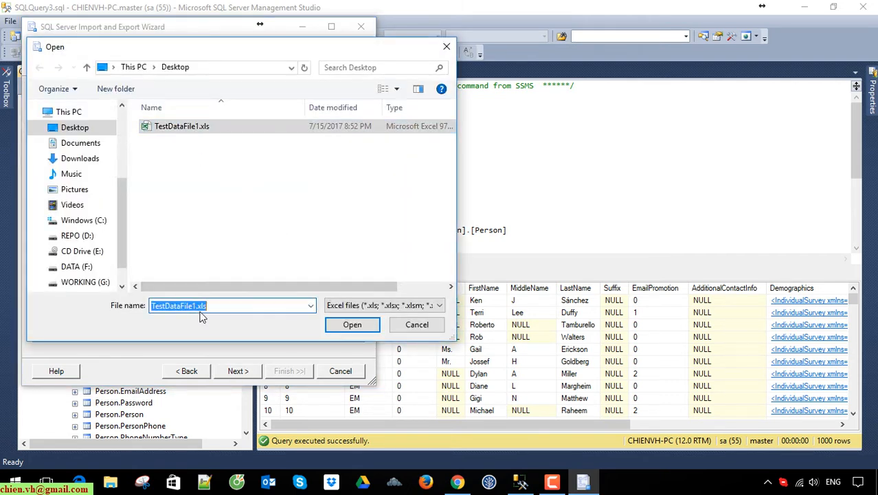
pyautogui.click(197, 306)
pyautogui.press('BackSpace')
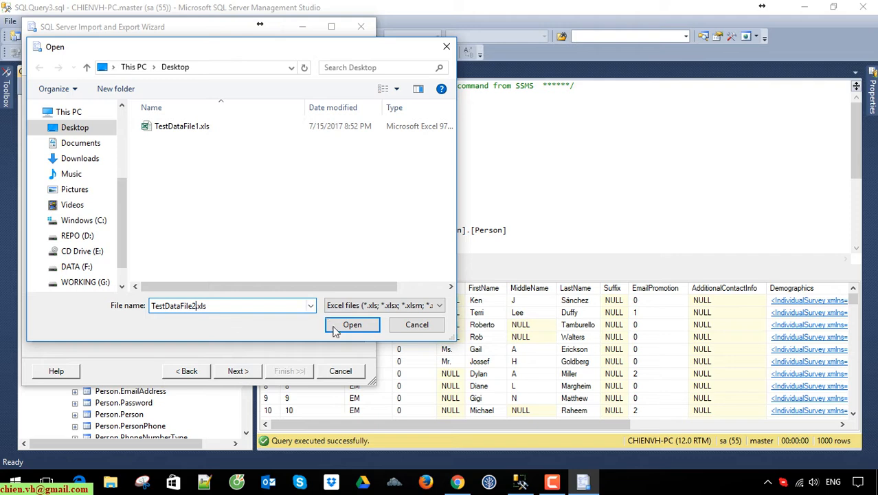
pyautogui.write('2')
pyautogui.click(350, 325)
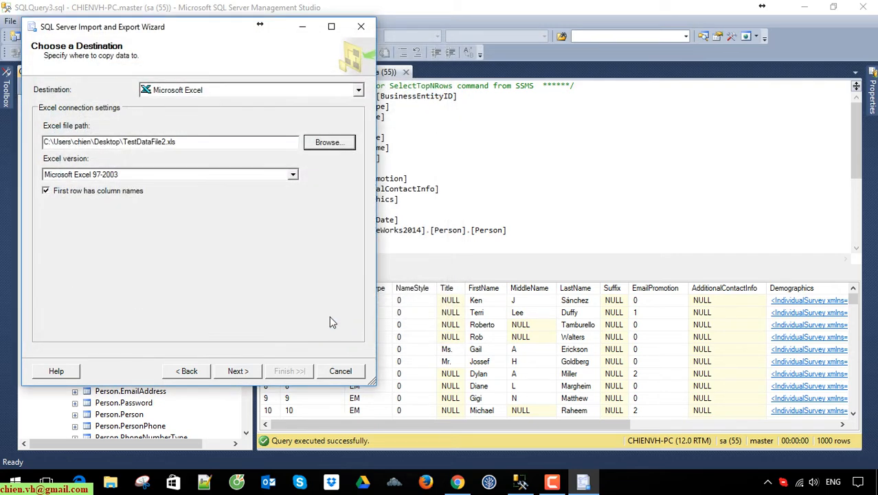
pyautogui.click(242, 375)
# Step: Choose to copy from tables, maximize the wizard and select the Person.Person, Person.PersonPhone and Person.PhoneNumberType source tables
pyautogui.click(236, 373)
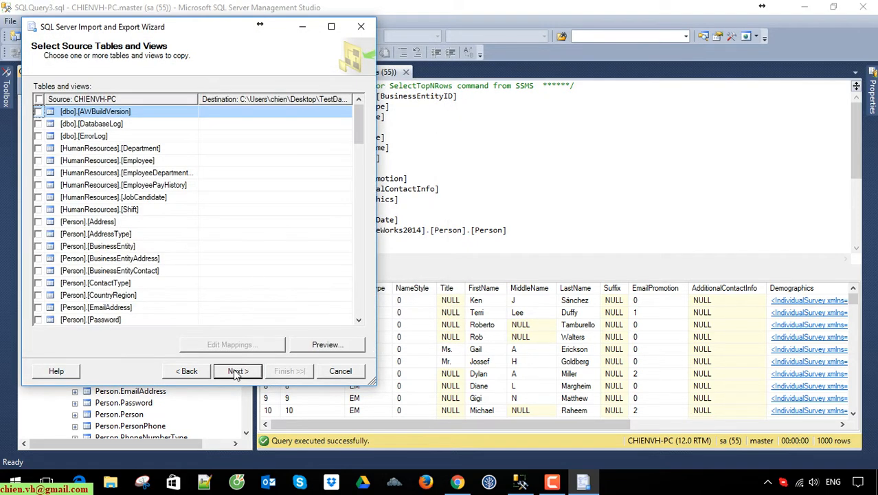
pyautogui.click(332, 26)
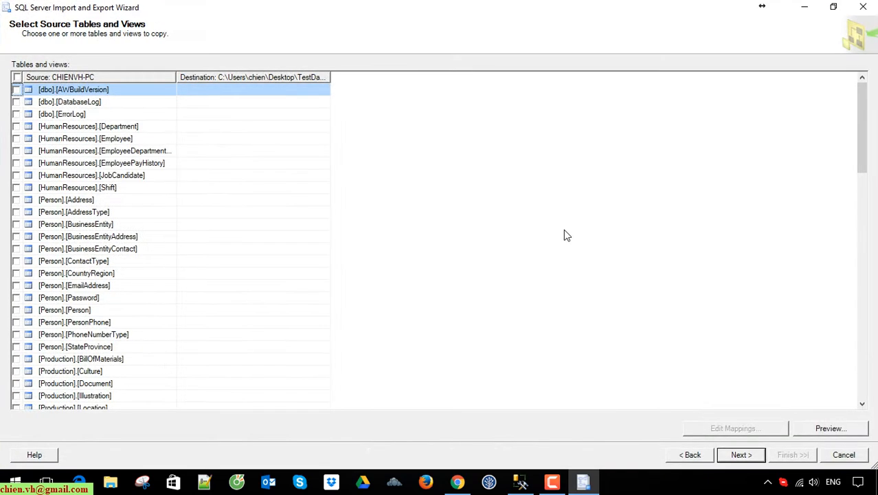
pyautogui.moveTo(863, 115); pyautogui.dragTo(863, 303)
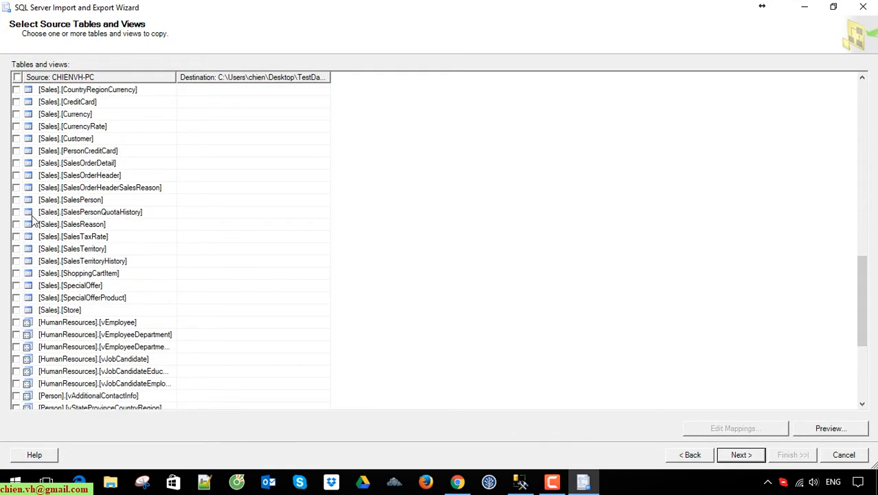
pyautogui.scroll(2, 38, 222)
pyautogui.scroll(-2, 46, 280)
pyautogui.scroll(9, 95, 369)
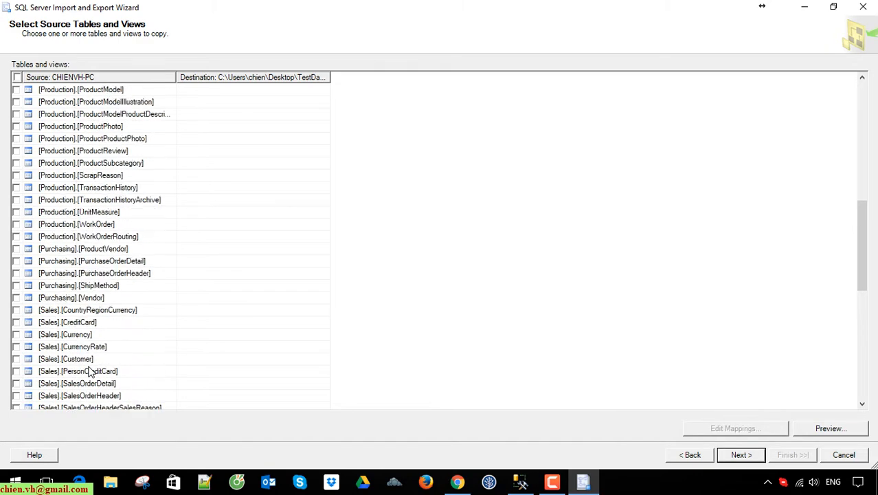
pyautogui.scroll(4, 90, 366)
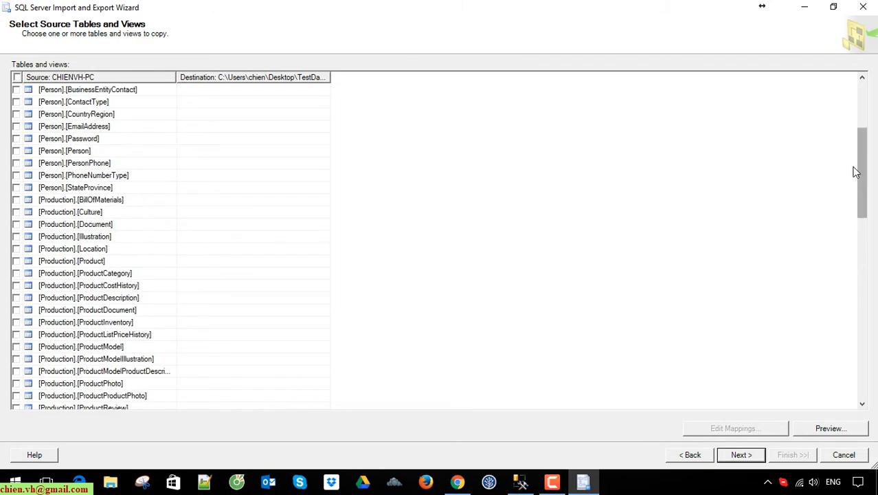
pyautogui.moveTo(869, 189); pyautogui.dragTo(869, 167)
pyautogui.moveTo(867, 96); pyautogui.dragTo(855, 194)
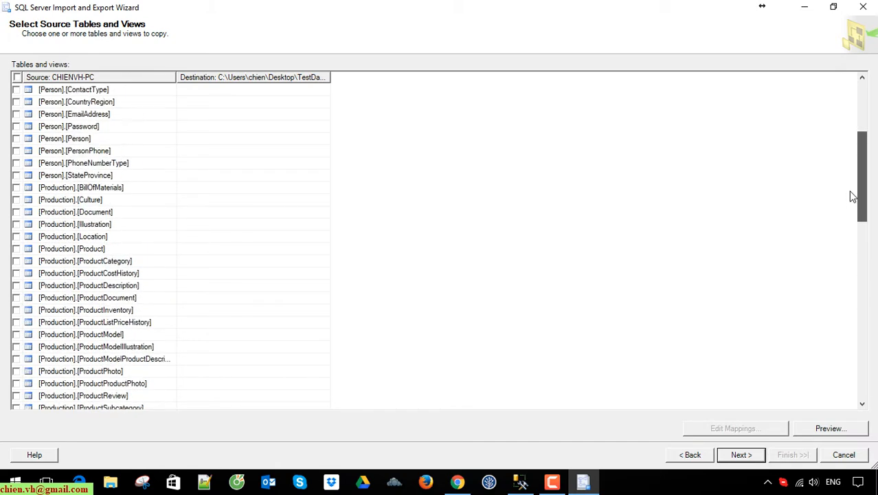
pyautogui.click(16, 138)
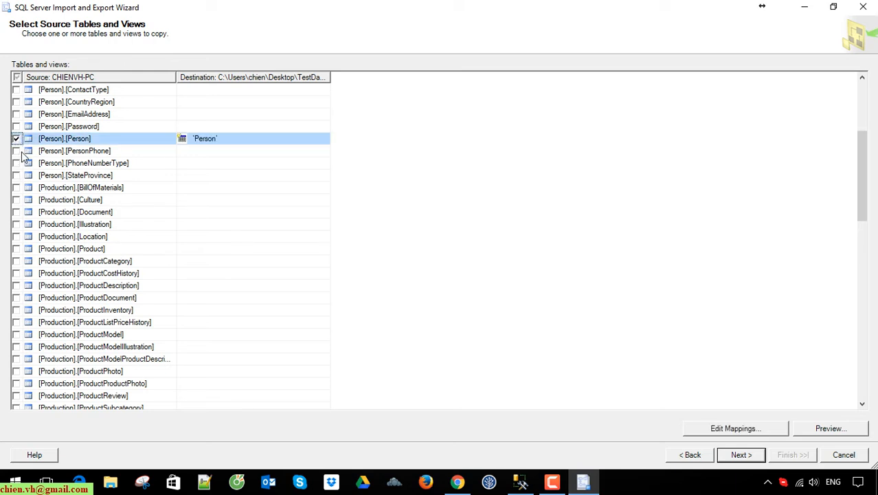
pyautogui.click(16, 151)
pyautogui.click(16, 163)
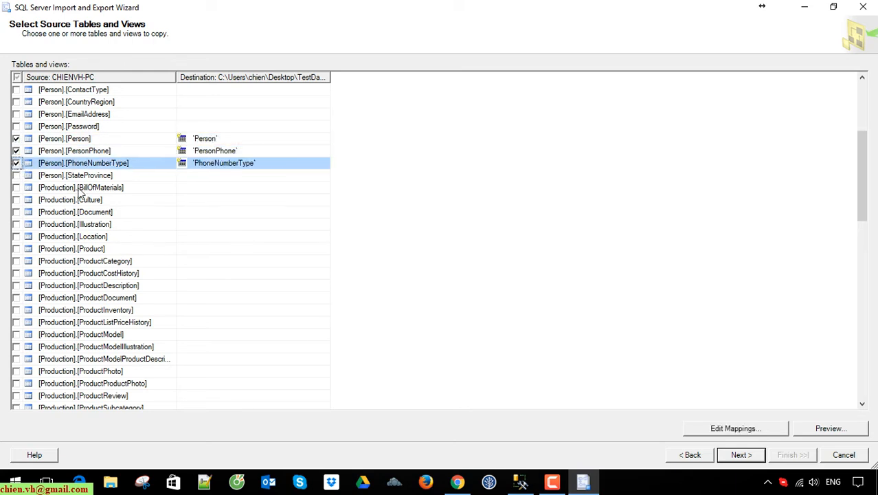
# Step: Accept the data type mappings, run the export immediately without saving an SSIS package, and close the wizard
pyautogui.click(742, 455)
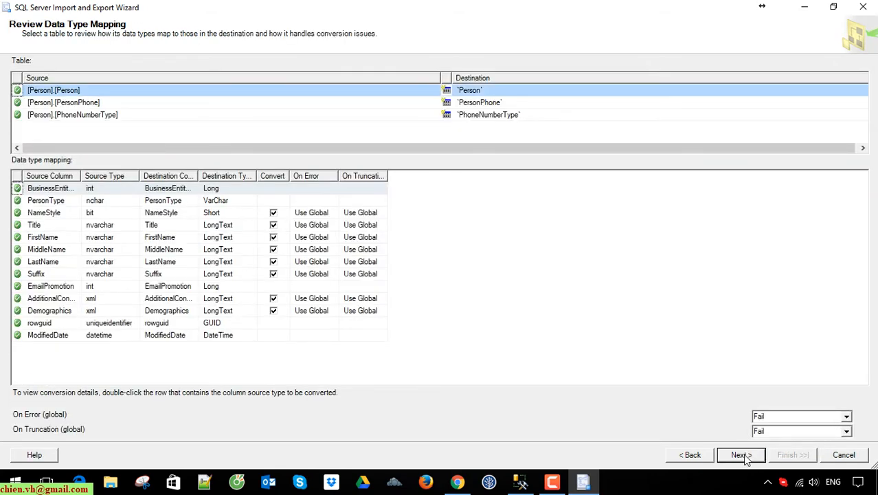
pyautogui.click(745, 458)
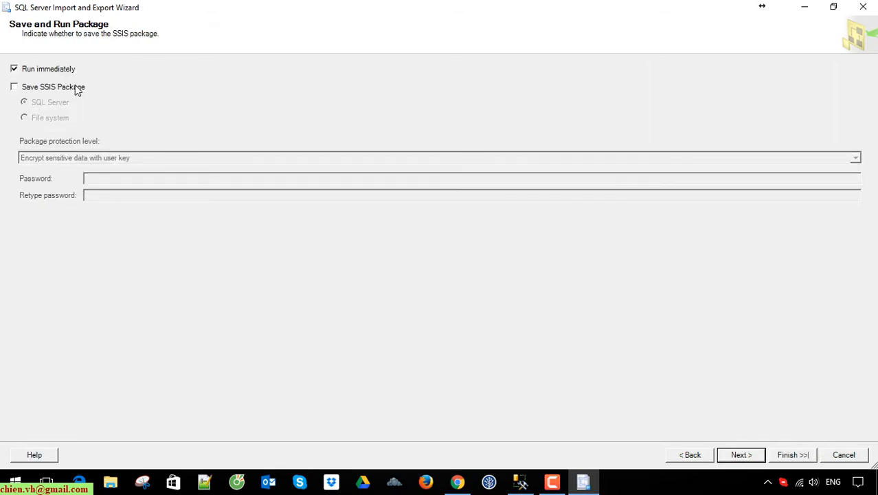
pyautogui.click(743, 455)
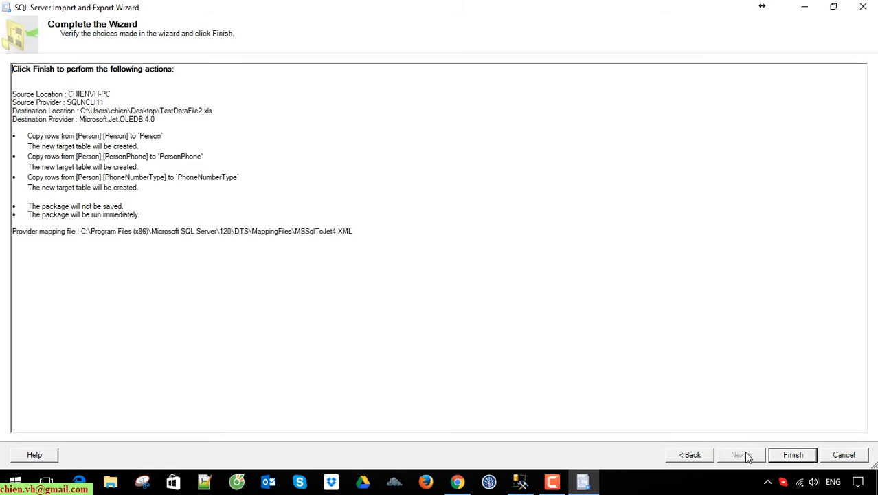
pyautogui.click(790, 455)
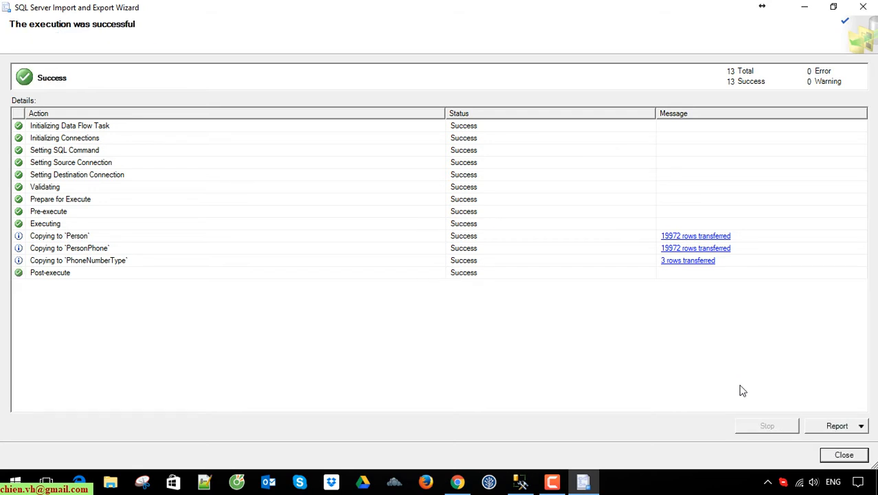
pyautogui.click(835, 454)
# Step: Open TestDataFile2.xls from the desktop and look over the exported rows on the Person sheet
pyautogui.click(814, 9)
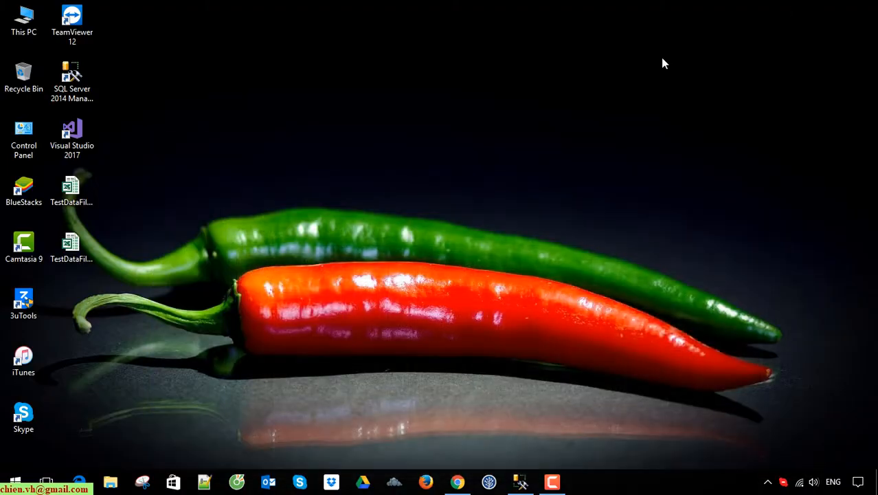
pyautogui.doubleClick(76, 252)
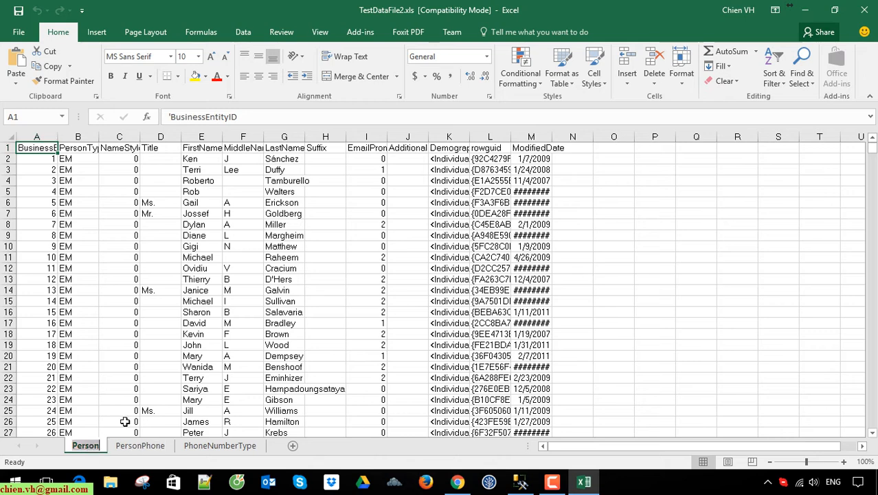
pyautogui.click(125, 377)
pyautogui.scroll(-3, 92, 325)
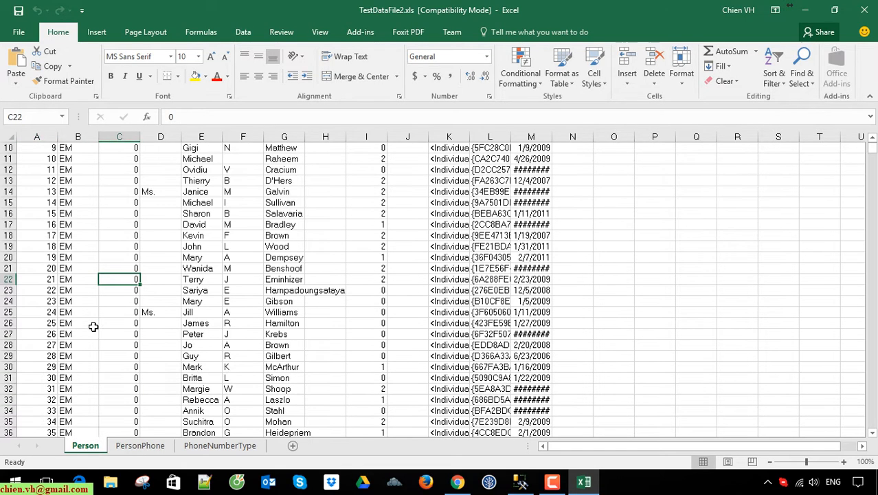
pyautogui.scroll(3, 93, 328)
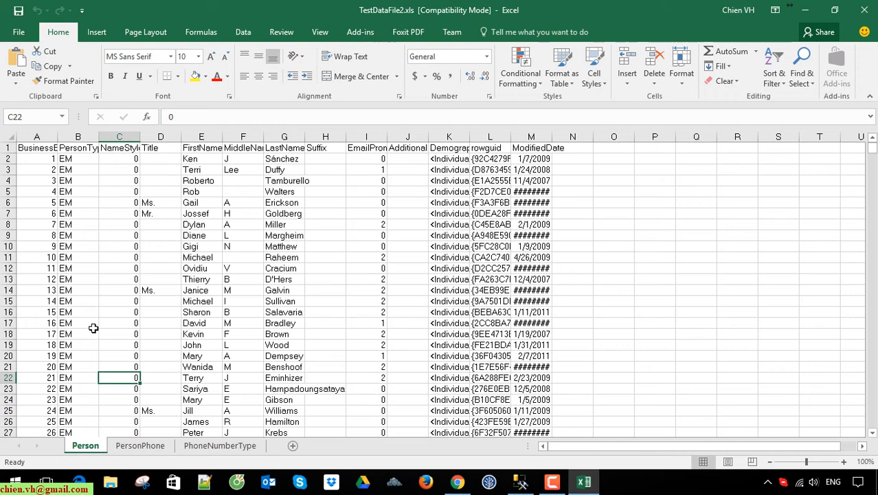
pyautogui.doubleClick(86, 445)
pyautogui.click(94, 345)
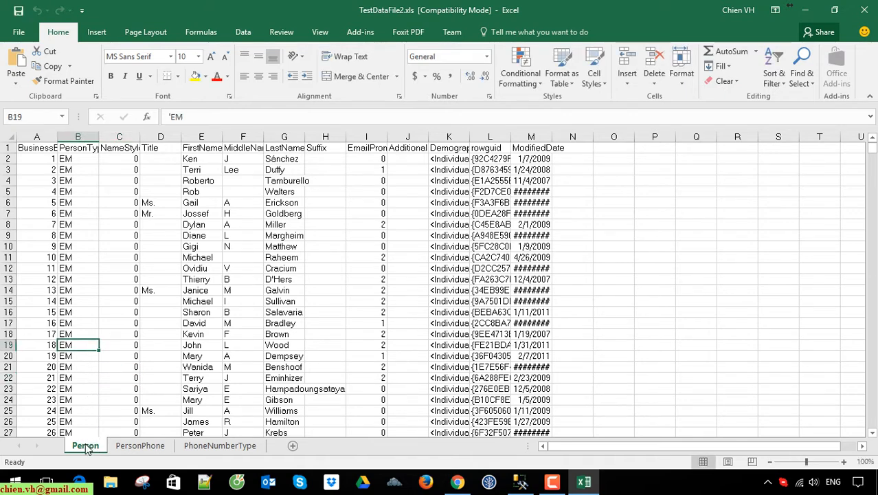
pyautogui.click(185, 323)
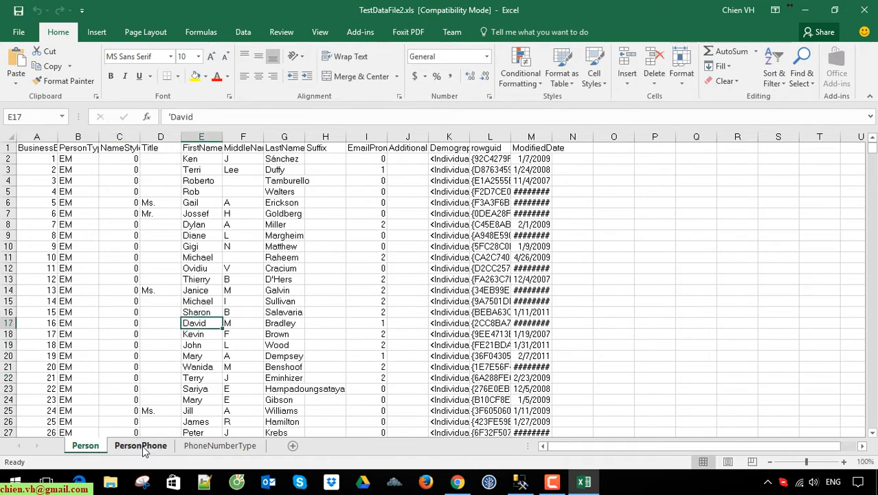
pyautogui.scroll(-5, 166, 376)
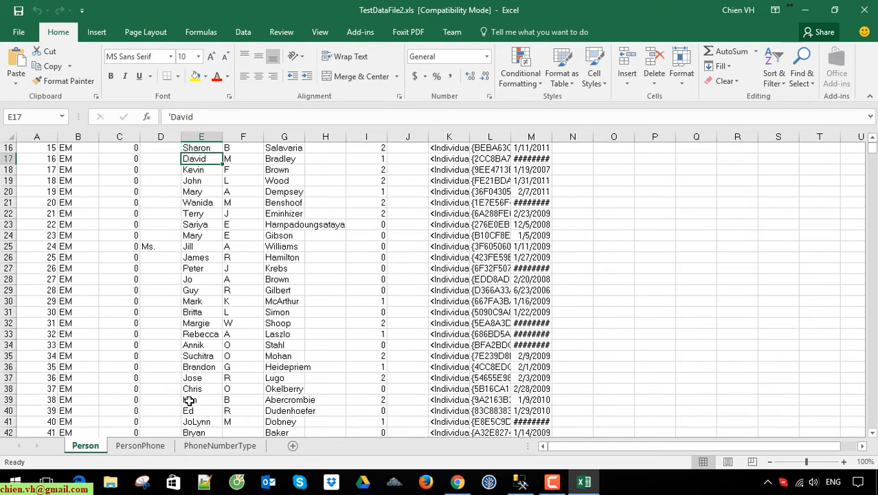
# Step: Look over the exported rows on the PersonPhone sheet
pyautogui.click(144, 446)
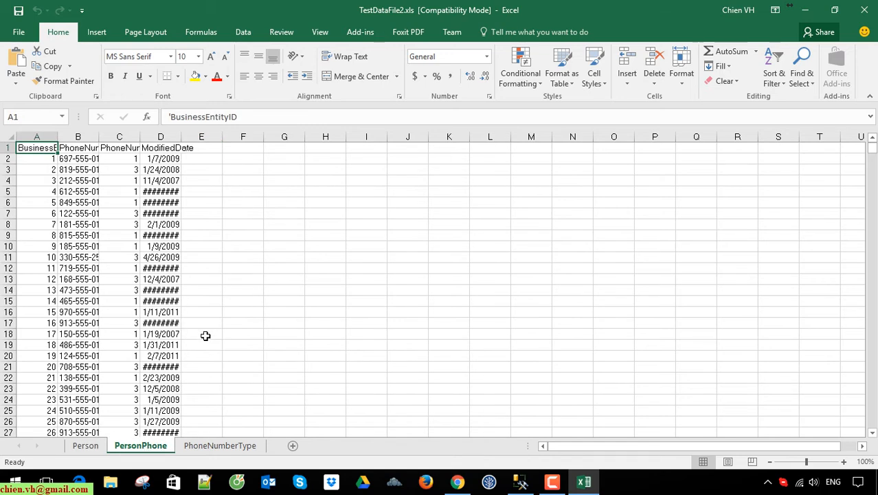
pyautogui.scroll(-7, 180, 288)
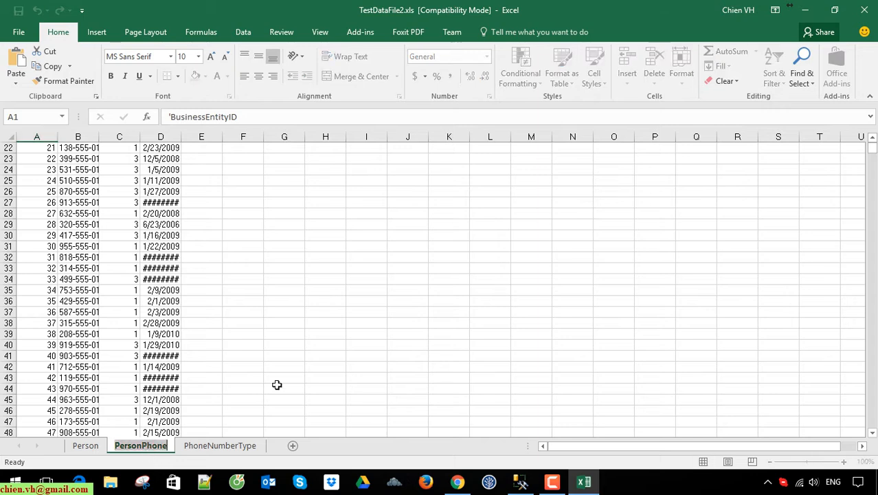
pyautogui.click(306, 364)
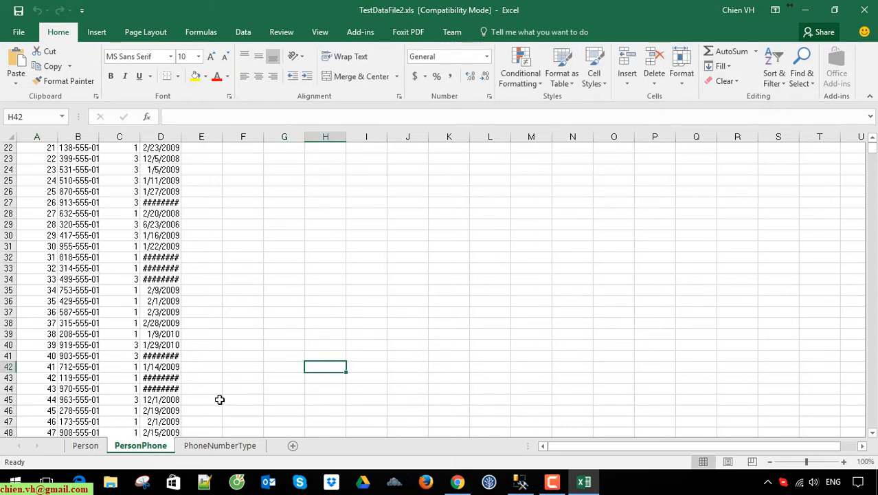
# Step: Look over the exported rows on the PhoneNumberType sheet and once more on the Person sheet
pyautogui.click(216, 448)
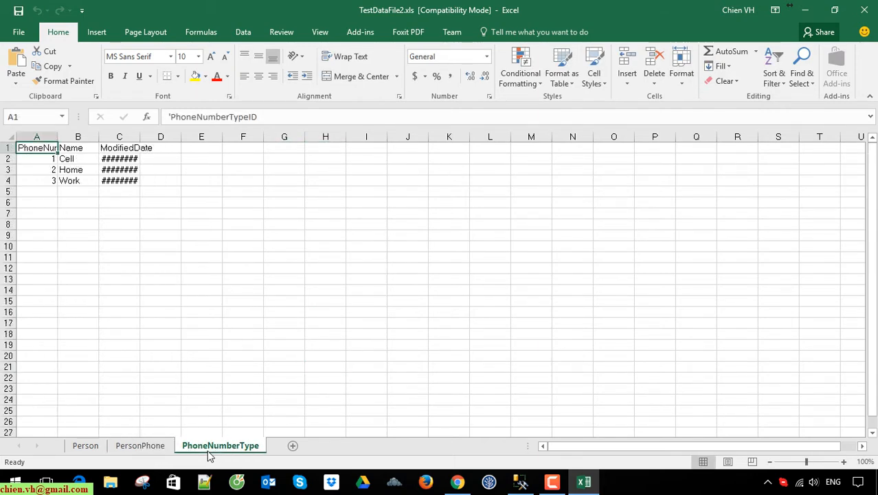
pyautogui.click(253, 287)
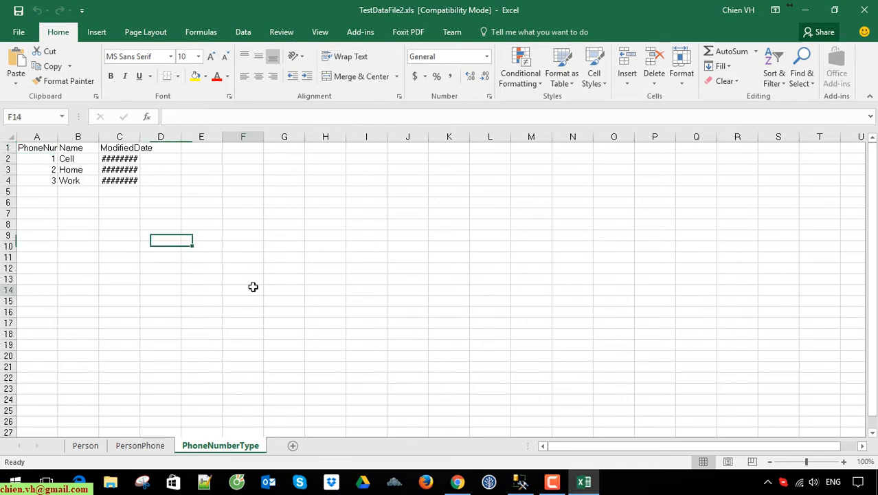
pyautogui.click(75, 448)
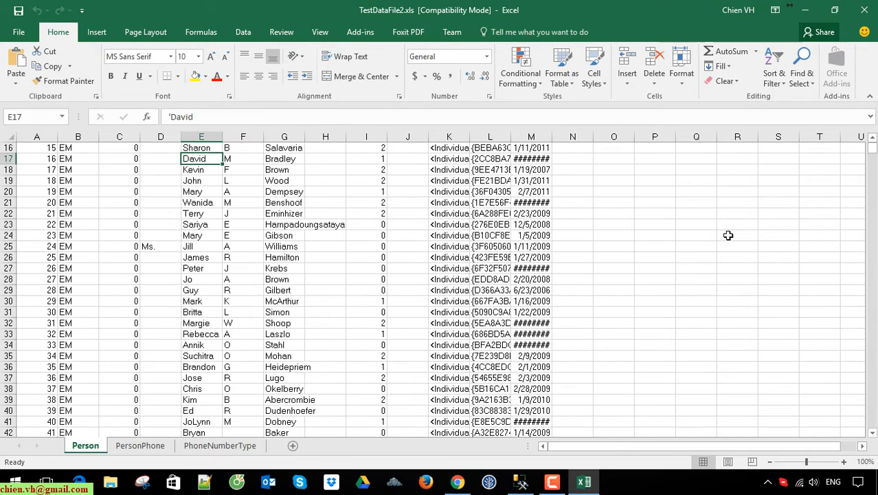
pyautogui.scroll(5, 147, 246)
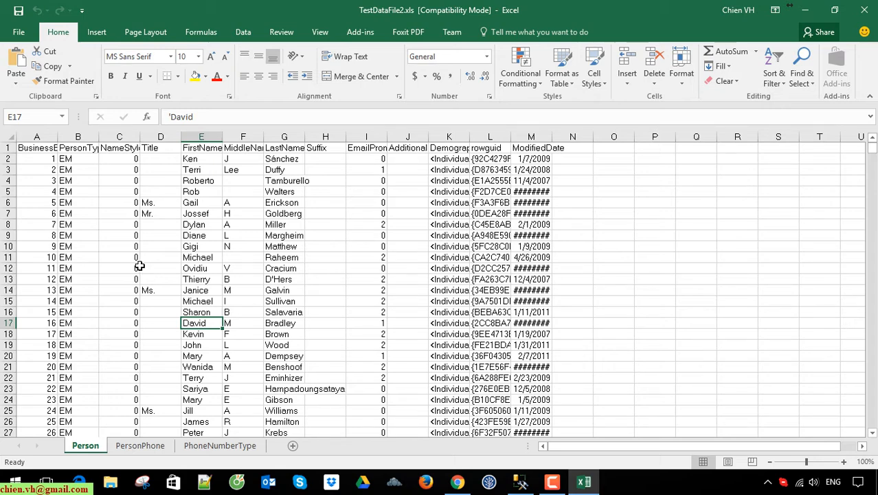
pyautogui.scroll(-8, 112, 269)
pyautogui.moveTo(872, 154)
pyautogui.mouseDown()
pyautogui.moveTo(874, 197)
pyautogui.moveTo(872, 146)
pyautogui.mouseUp()
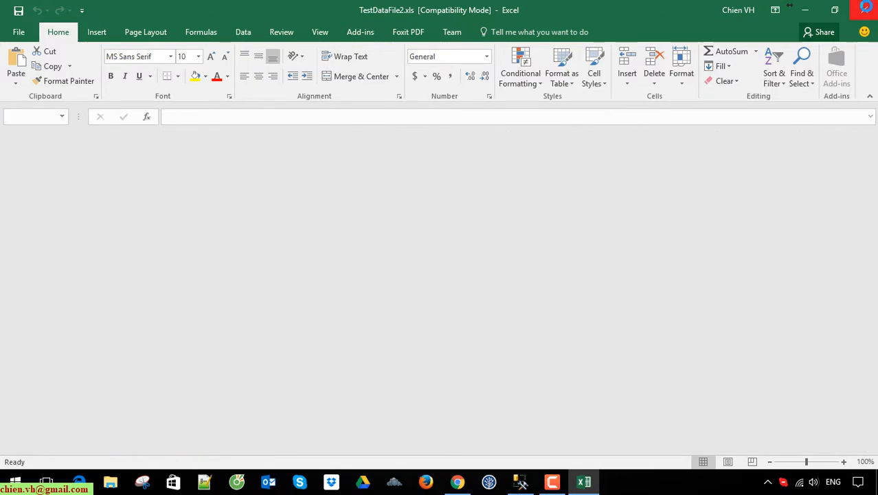
# Step: Close TestDataFile2.xls, switch to SQL Server Management Studio and enlarge the query editor pane
pyautogui.click(866, 9)
pyautogui.click(520, 482)
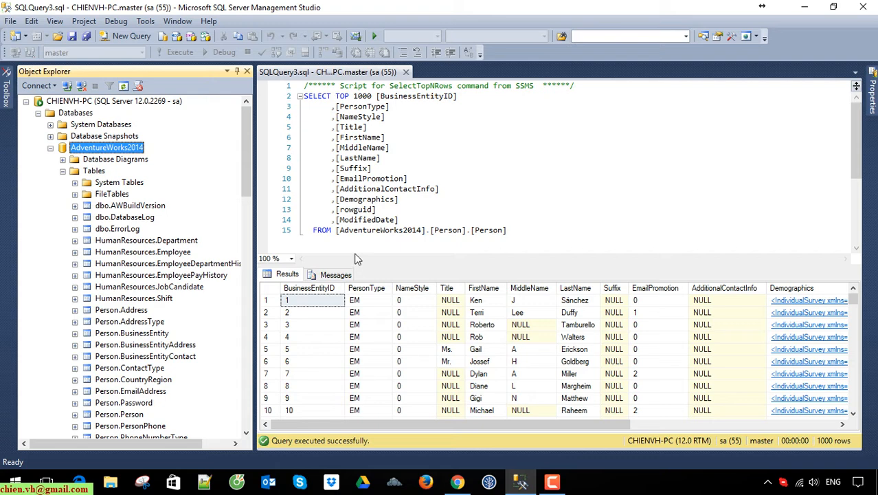
pyautogui.moveTo(307, 267); pyautogui.dragTo(310, 336)
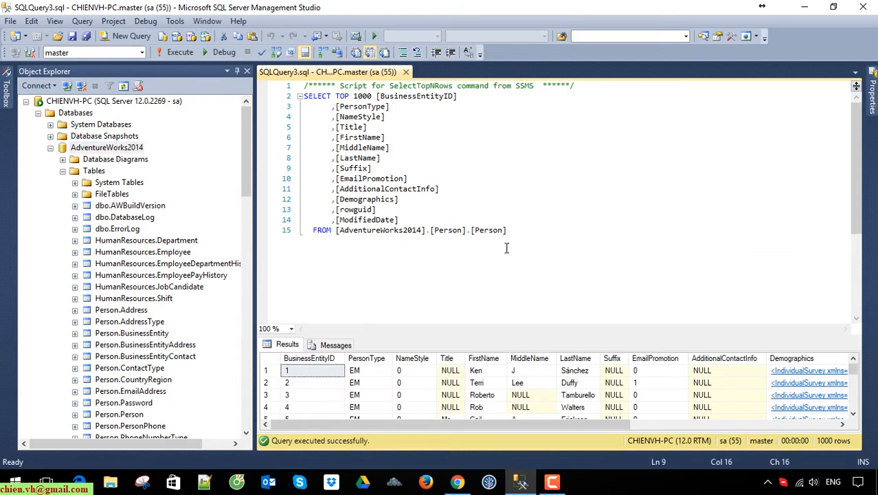
# Step: Run the SELECT TOP 1000 query on Person.Person and copy the whole SELECT statement without the comment line
pyautogui.click(545, 232)
pyautogui.scroll(-2, 701, 308)
pyautogui.scroll(2, 660, 301)
pyautogui.doubleClick(491, 234)
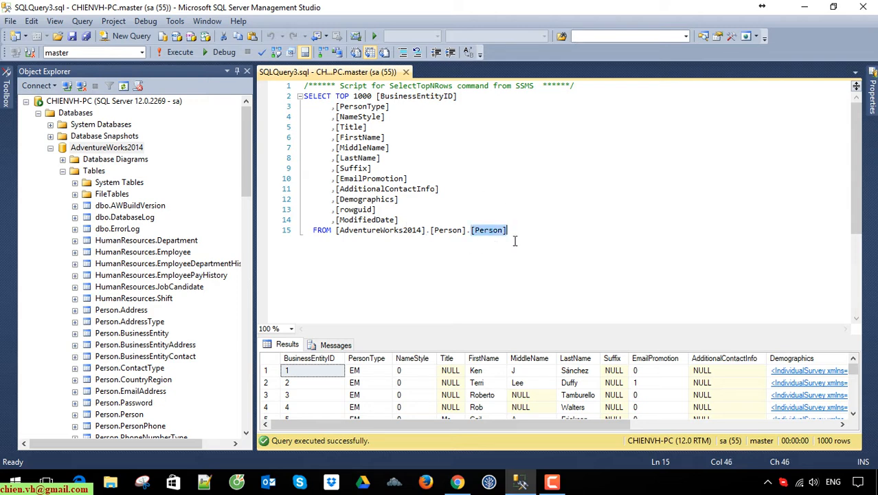
pyautogui.click(590, 253)
pyautogui.press('F5')
pyautogui.moveTo(505, 227); pyautogui.dragTo(304, 96)
pyautogui.rightClick(387, 117)
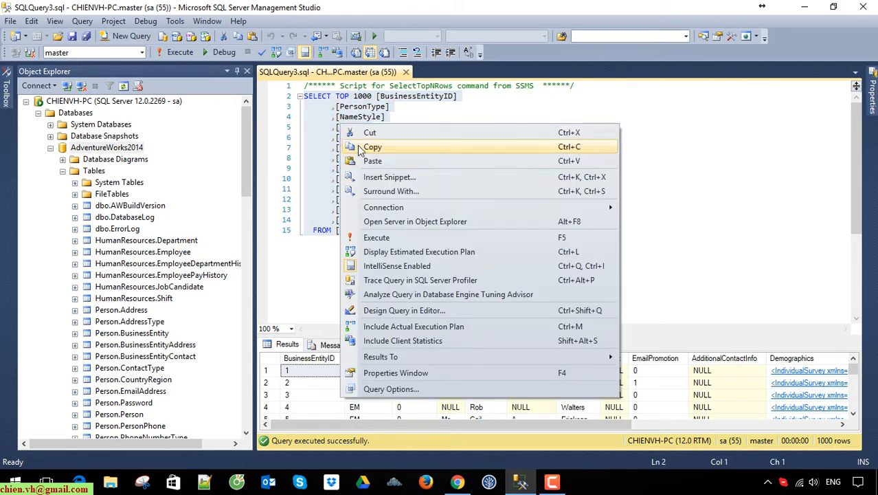
pyautogui.click(418, 143)
pyautogui.click(537, 168)
# Step: Start the Export Data wizard for the AdventureWorks2014 database and continue to the data source choice
pyautogui.rightClick(124, 147)
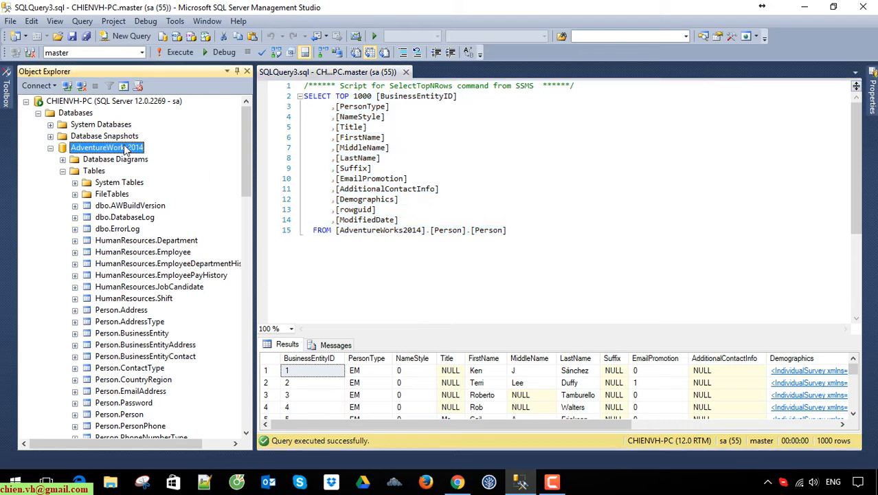
pyautogui.moveTo(171, 200)
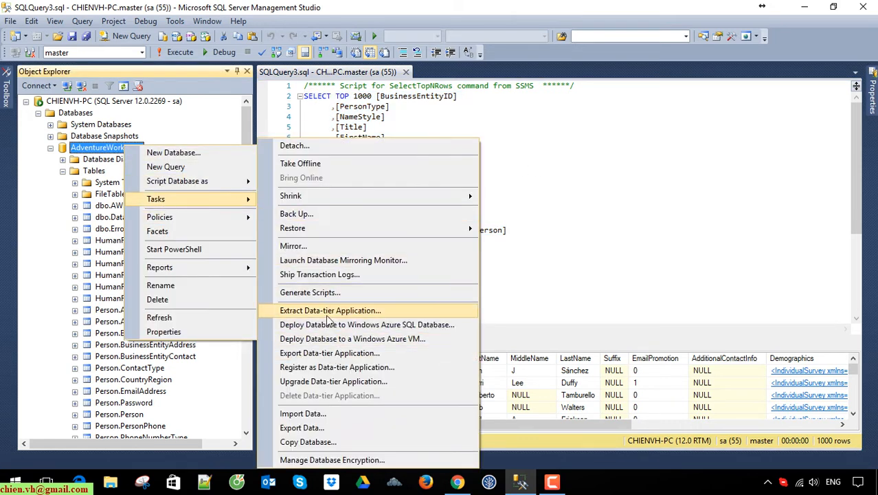
pyautogui.click(323, 431)
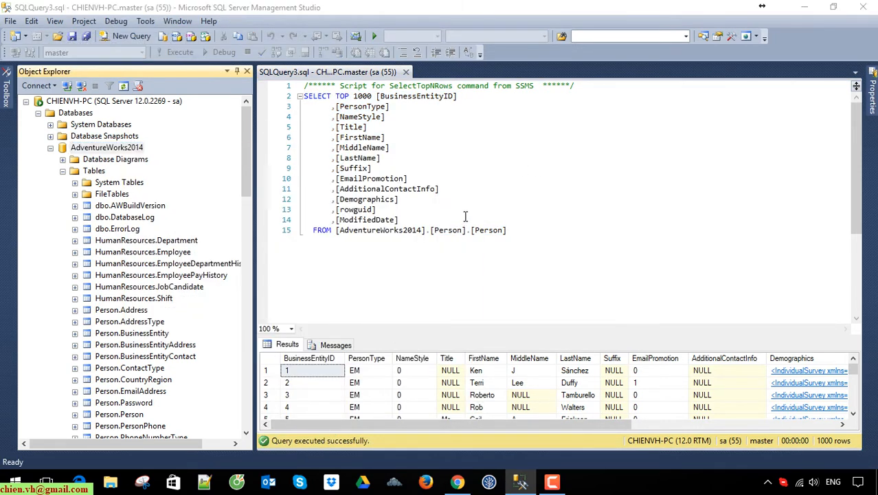
pyautogui.click(271, 404)
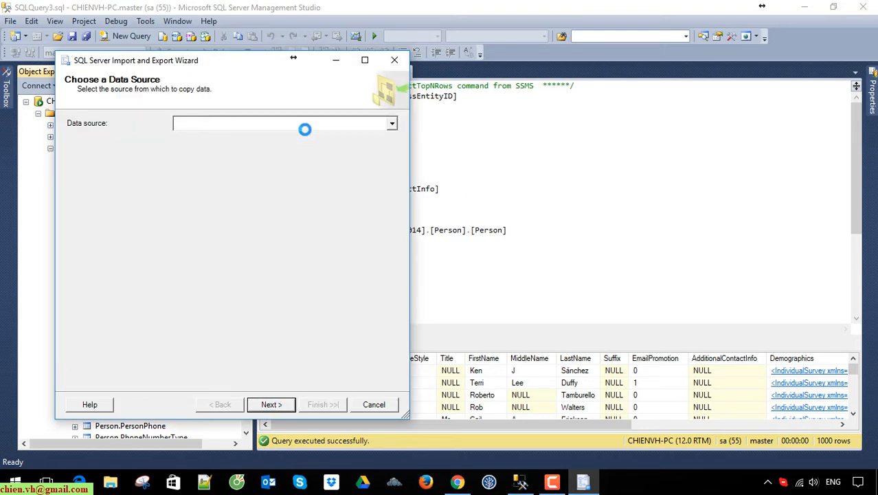
# Step: Set SQL Server Native Client 11.0 as the source with SQL Server Authentication, entering user name sa and the account password
pyautogui.click(392, 123)
pyautogui.scroll(-2, 247, 204)
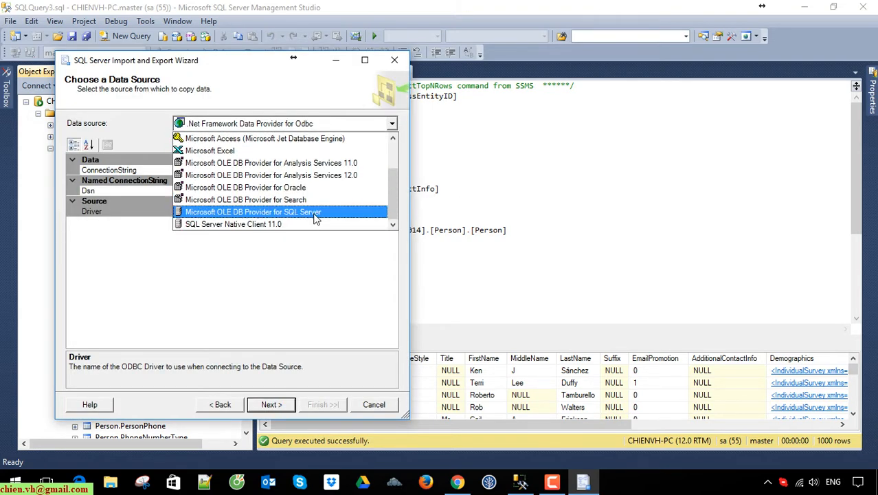
pyautogui.click(233, 221)
pyautogui.click(146, 191)
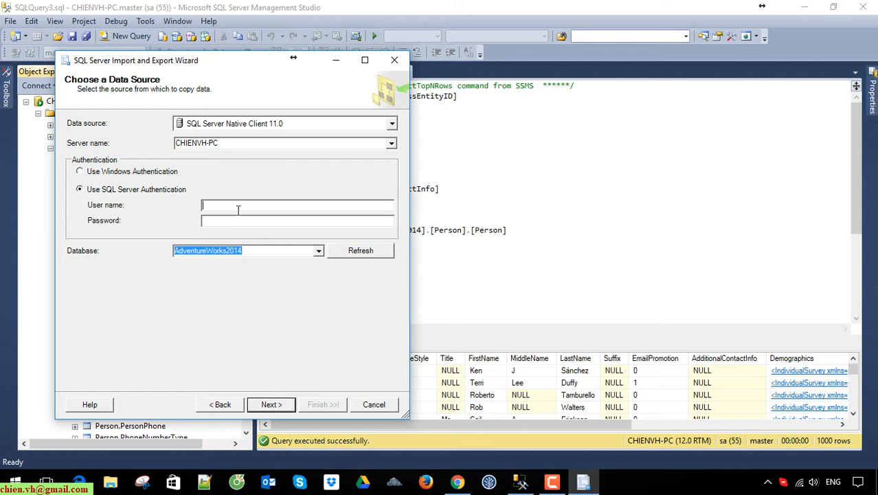
pyautogui.write('sa')
pyautogui.click(230, 222)
pyautogui.write('*********')
pyautogui.click(287, 405)
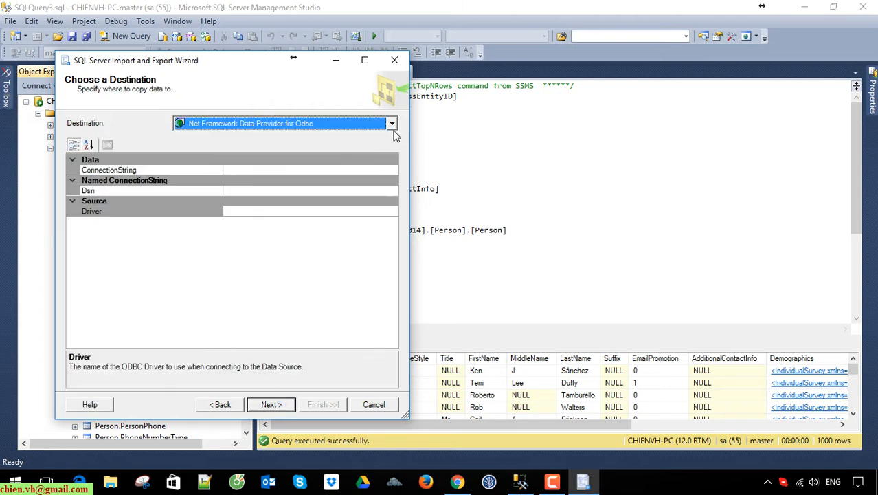
# Step: Set the destination to Microsoft Excel with the file TestDataFile3.xls on the desktop and continue
pyautogui.click(391, 123)
pyautogui.click(249, 200)
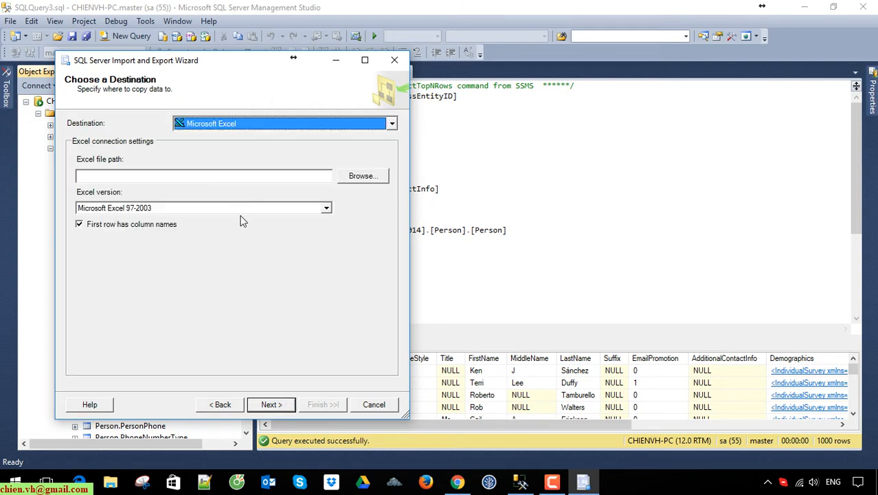
pyautogui.click(363, 176)
pyautogui.click(215, 174)
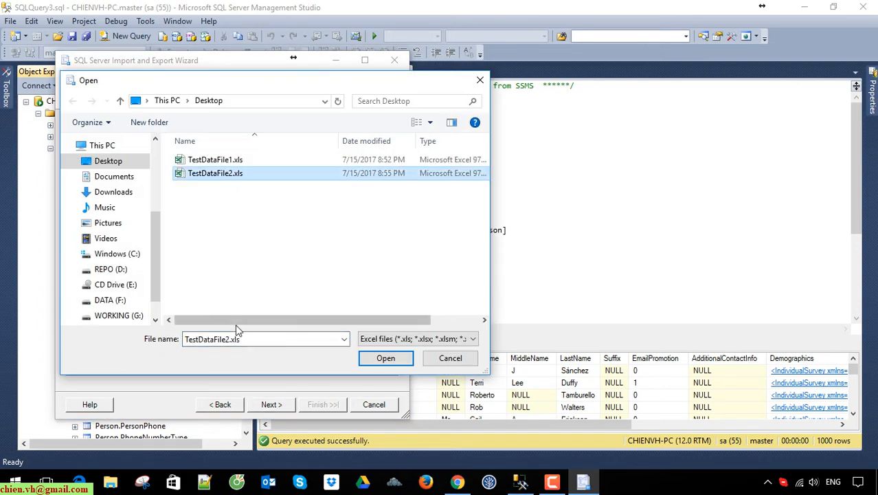
pyautogui.doubleClick(230, 338)
pyautogui.click(229, 341)
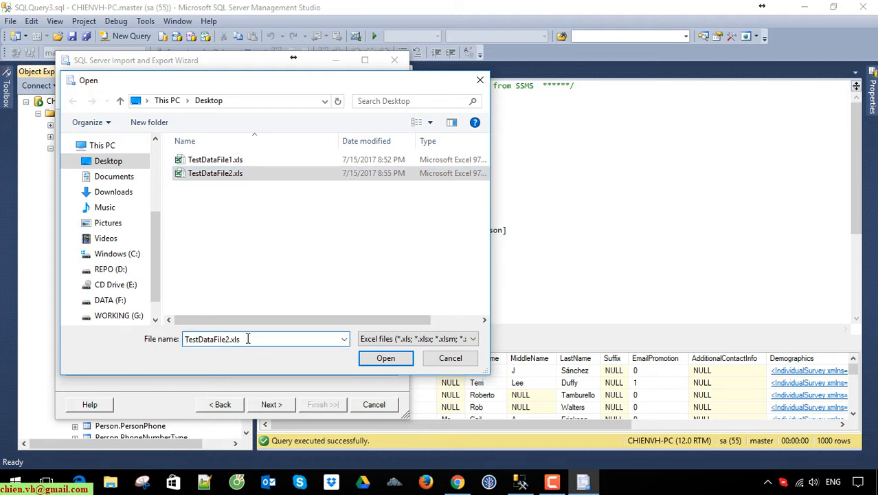
pyautogui.press('BackSpace')
pyautogui.write('3')
pyautogui.click(385, 358)
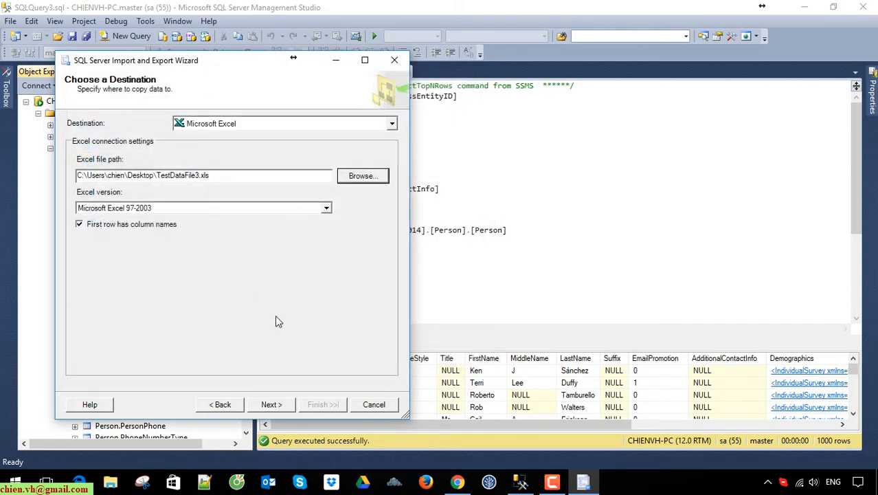
pyautogui.click(282, 405)
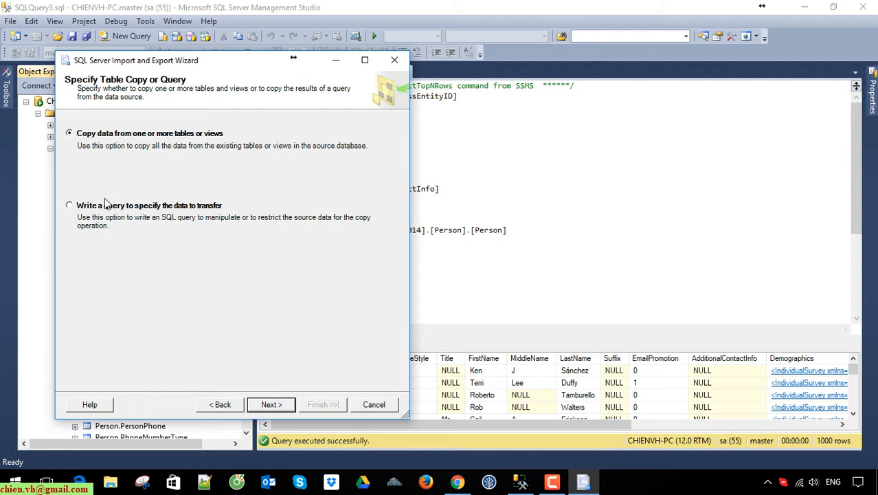
# Step: Choose to write a query specifying the data to transfer and paste the copied SELECT TOP 1000 statement
pyautogui.click(103, 207)
pyautogui.click(270, 405)
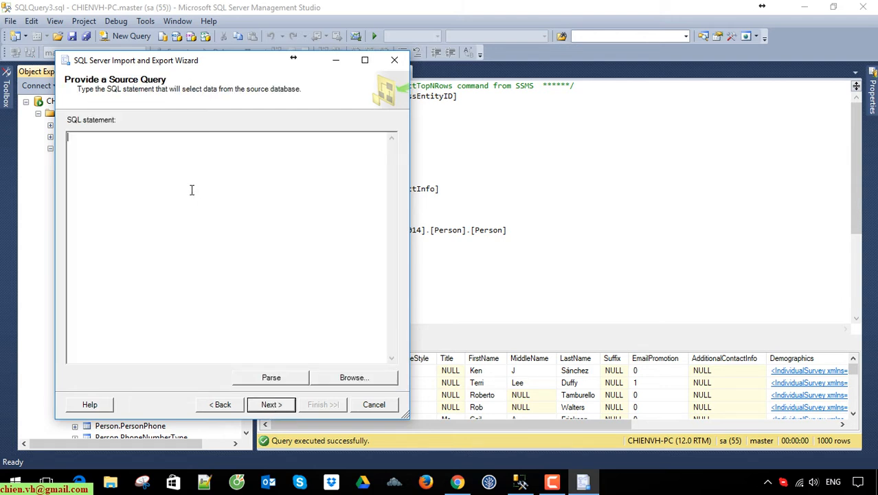
pyautogui.hotkey('ctrl', 'v')
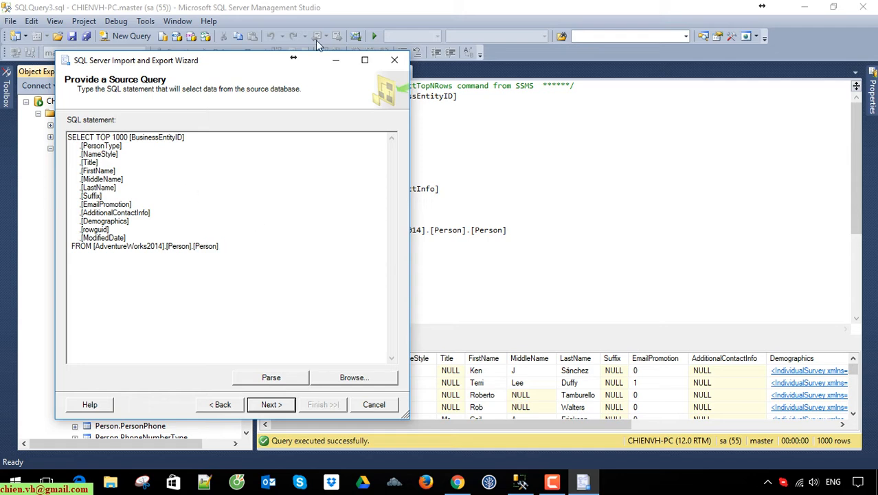
pyautogui.moveTo(293, 60); pyautogui.dragTo(474, 14)
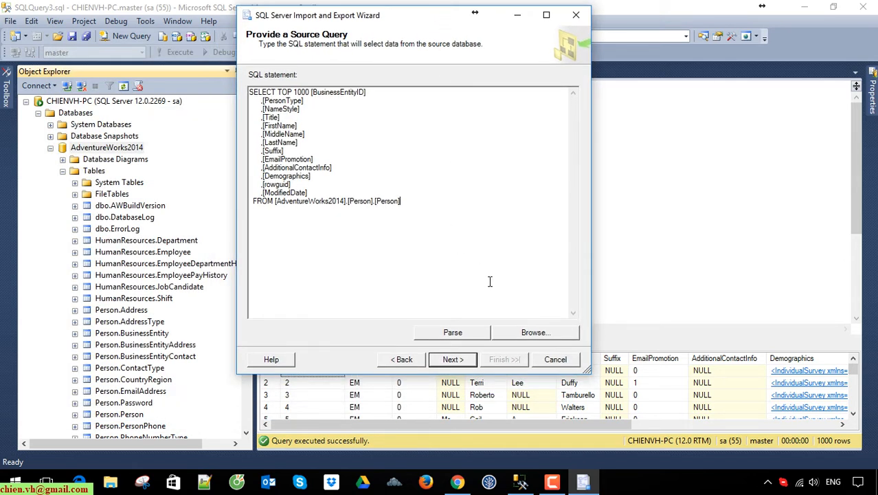
# Step: Parse the pasted source query to check its syntax and dismiss the message
pyautogui.click(453, 333)
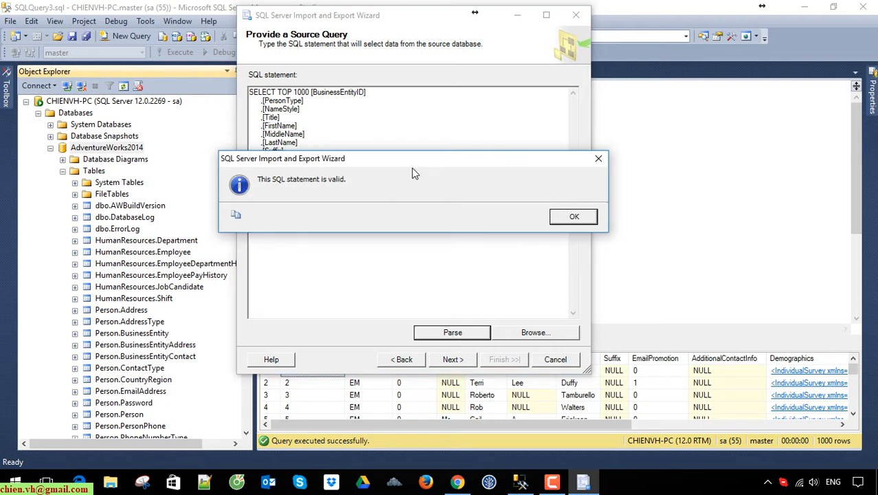
pyautogui.moveTo(411, 165); pyautogui.dragTo(406, 196)
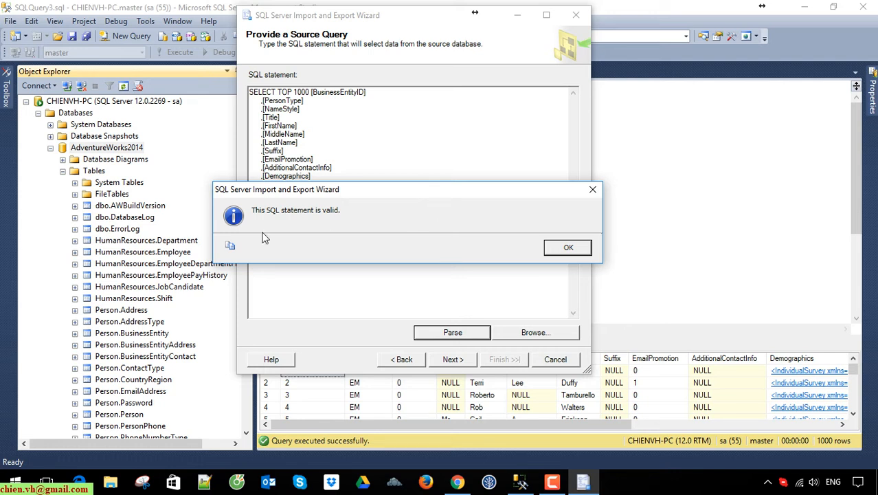
pyautogui.click(568, 248)
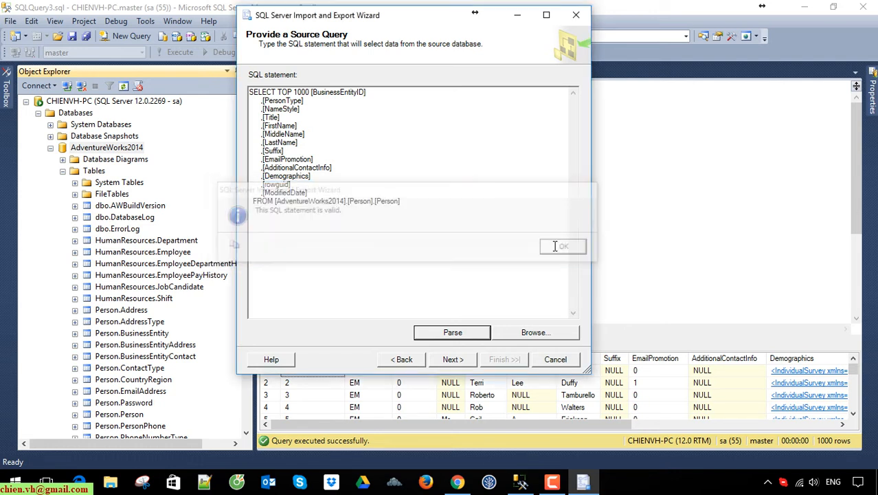
# Step: Delete the query's SELECT TOP 1000 line, parse the incomplete statement and undo the deletion
pyautogui.moveTo(393, 96); pyautogui.dragTo(77, 96)
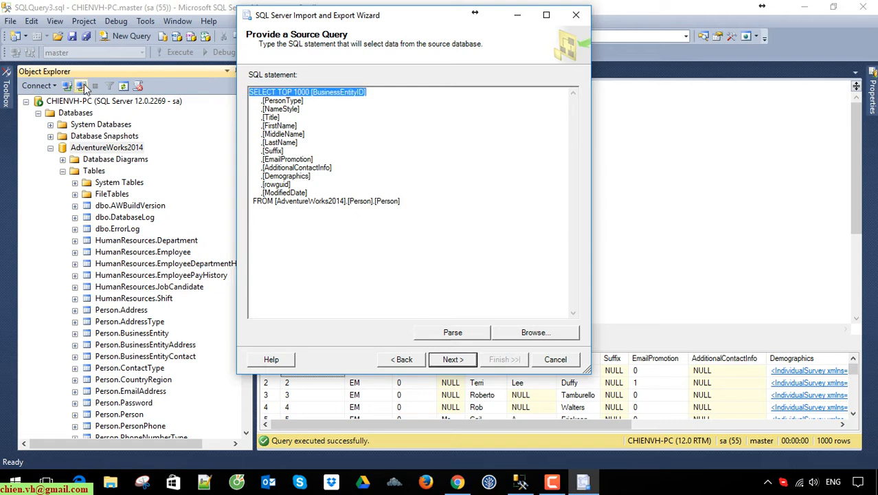
pyautogui.press('Delete')
pyautogui.click(465, 333)
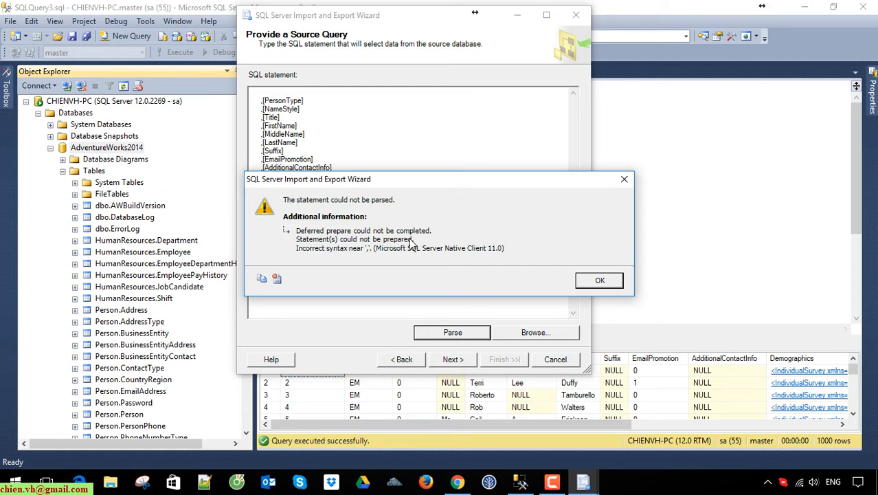
pyautogui.click(602, 281)
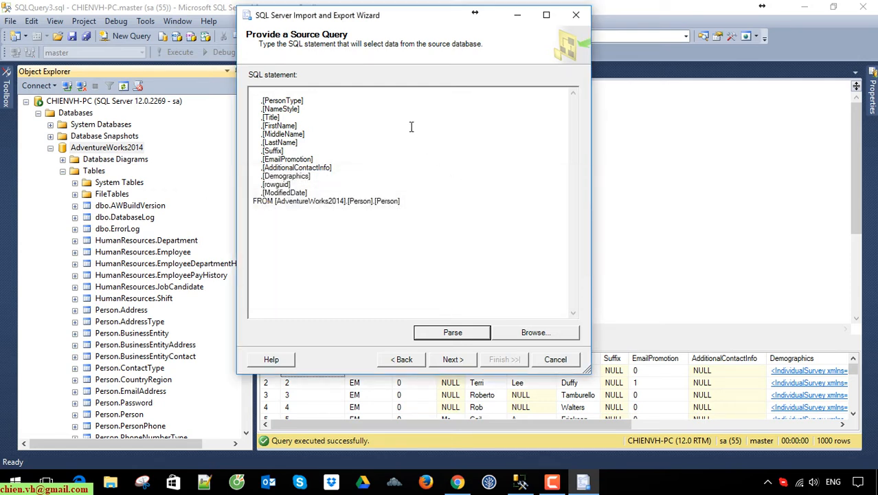
pyautogui.click(410, 125)
pyautogui.hotkey('ctrl', 'z')
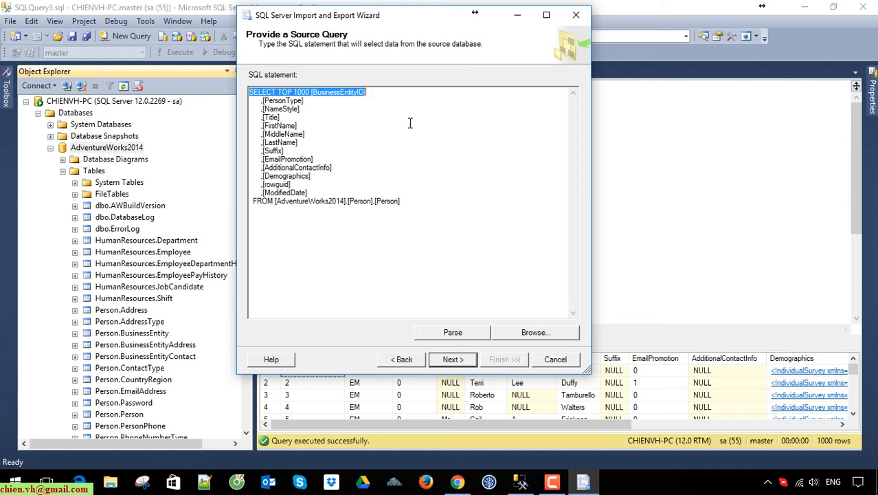
pyautogui.click(410, 123)
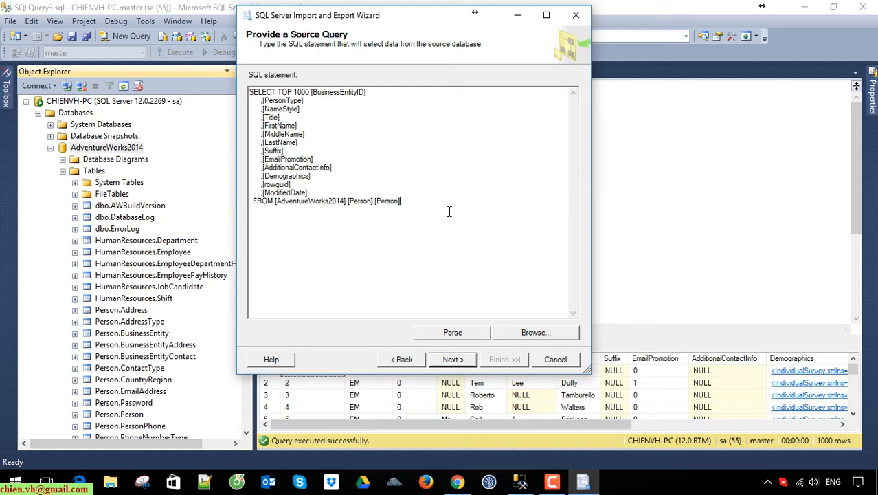
# Step: Parse the restored SQL statement again and continue to the source table selection
pyautogui.moveTo(423, 19); pyautogui.dragTo(436, 32)
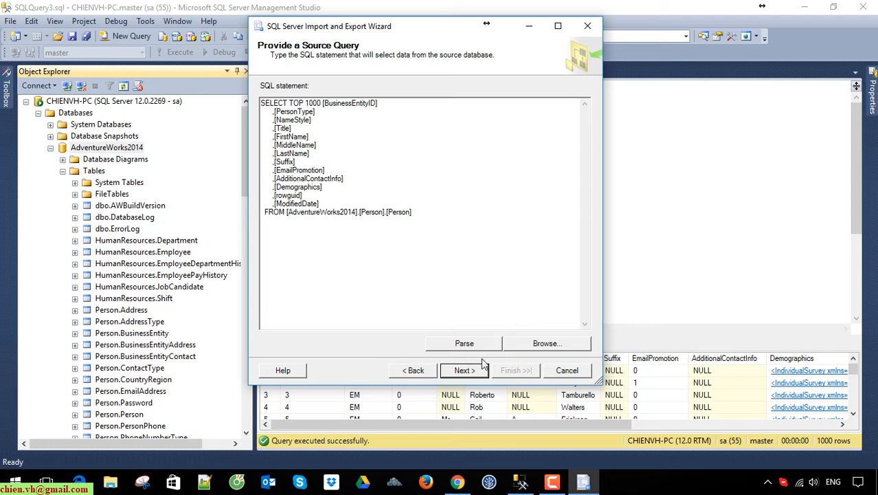
pyautogui.click(468, 347)
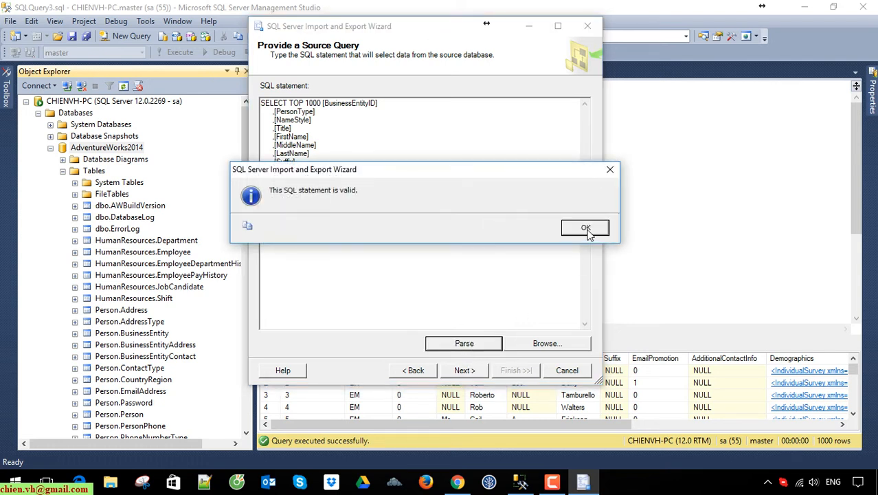
pyautogui.click(585, 229)
pyautogui.click(469, 370)
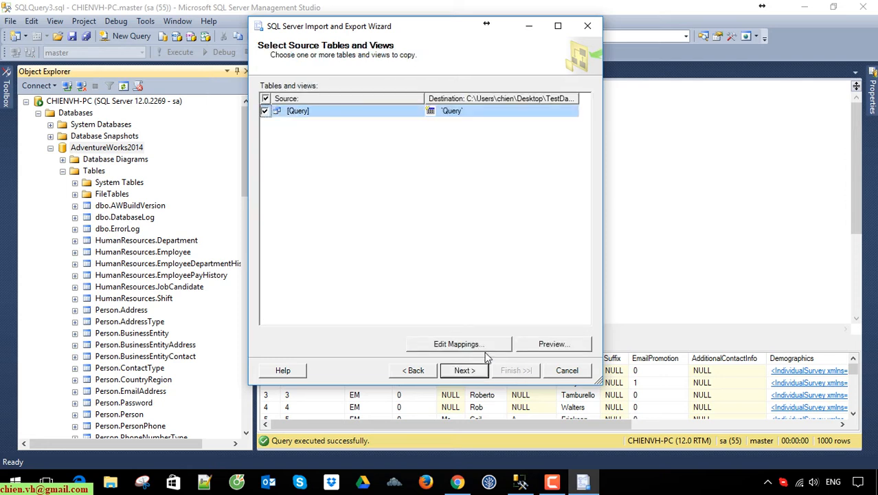
# Step: Review the query's column mappings without changing them and preview the data it returns
pyautogui.click(462, 343)
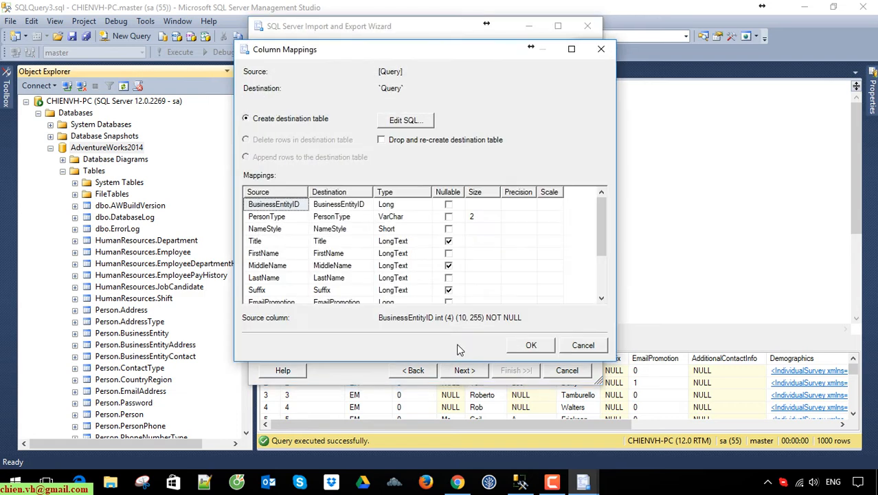
pyautogui.moveTo(601, 244); pyautogui.dragTo(608, 293)
pyautogui.click(584, 347)
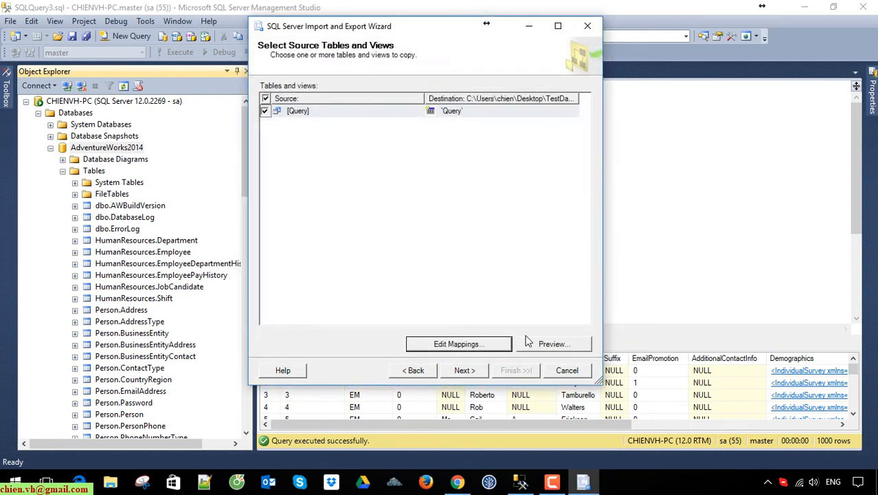
pyautogui.click(562, 342)
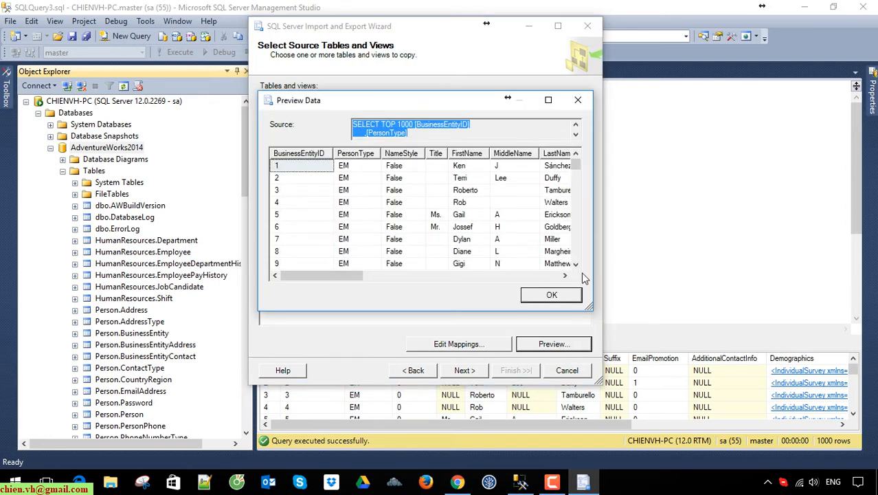
pyautogui.moveTo(575, 166); pyautogui.dragTo(581, 272)
pyautogui.click(551, 297)
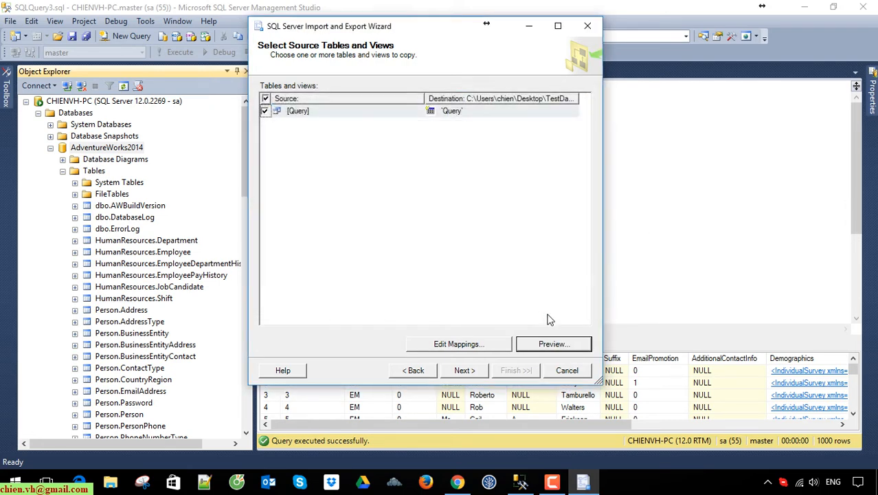
# Step: Accept the data type mapping, run the query export immediately without saving an SSIS package, and close the wizard
pyautogui.click(468, 371)
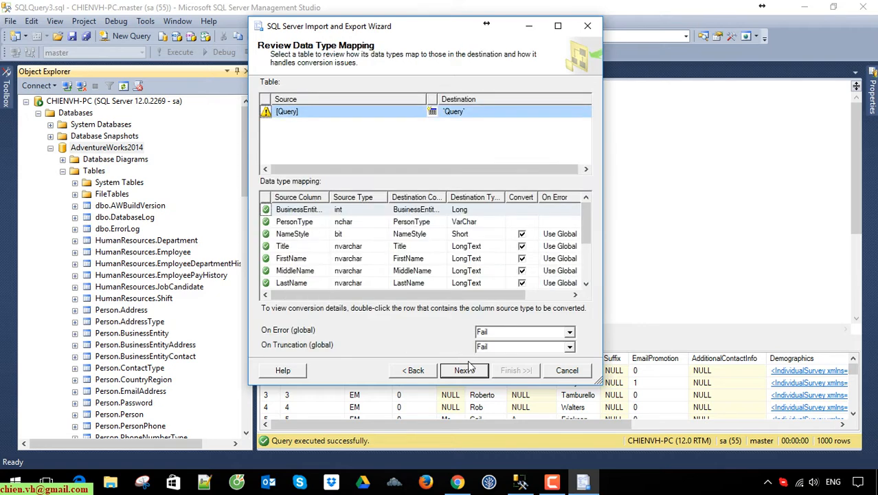
pyautogui.click(468, 372)
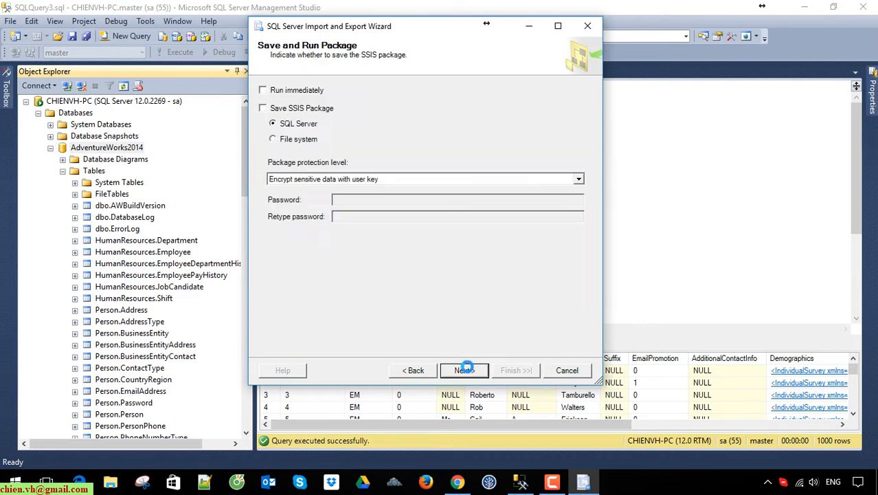
pyautogui.click(468, 371)
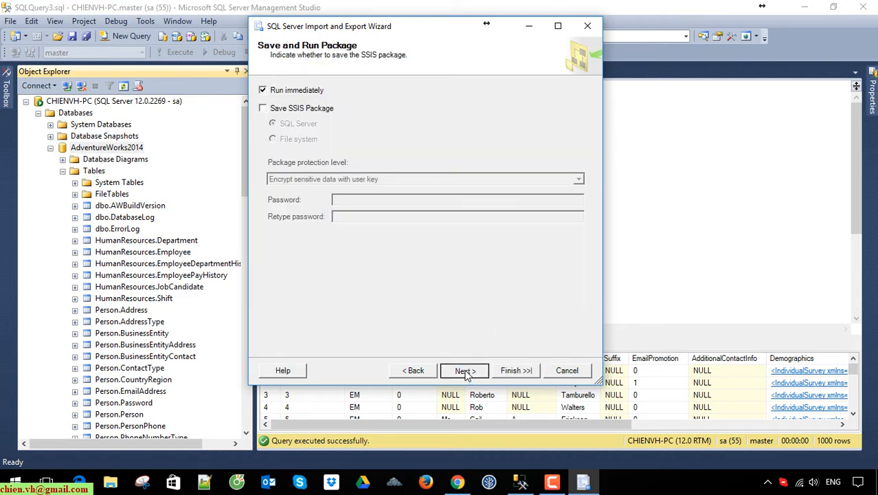
pyautogui.click(517, 372)
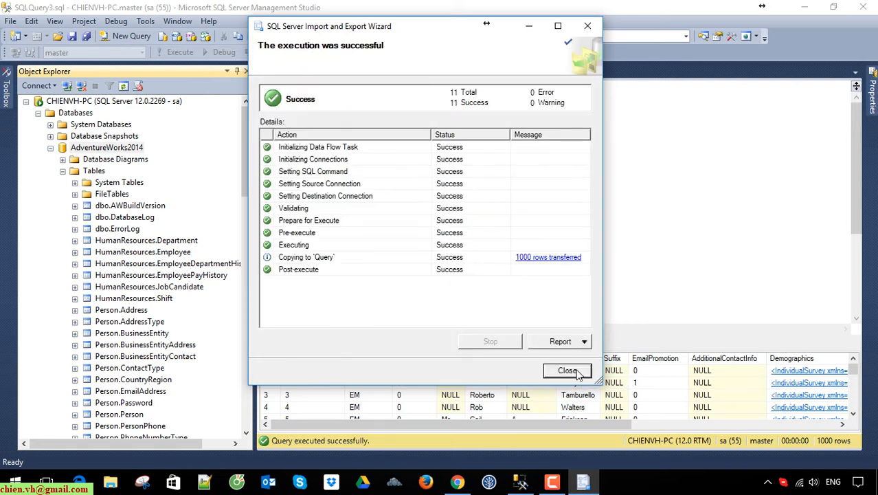
pyautogui.click(568, 370)
# Step: Open TestDataFile3.xls from the desktop, check the exported rows on the Query sheet, and close the workbook
pyautogui.click(805, 7)
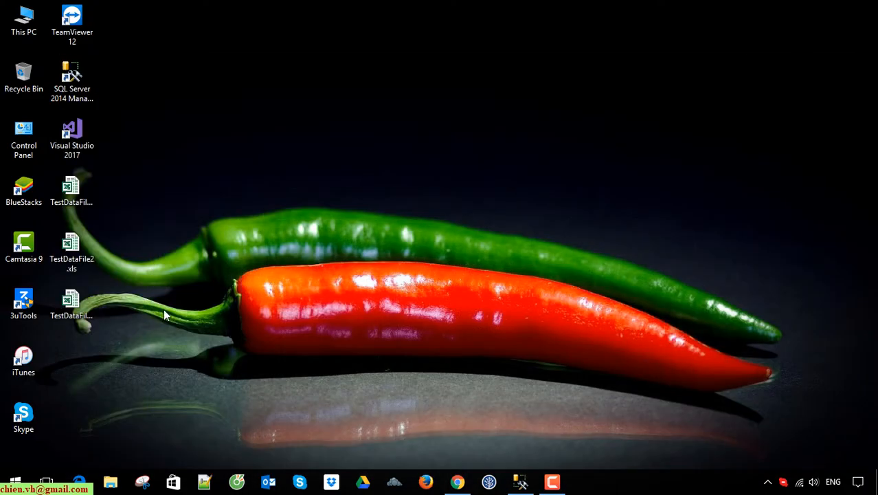
pyautogui.doubleClick(67, 308)
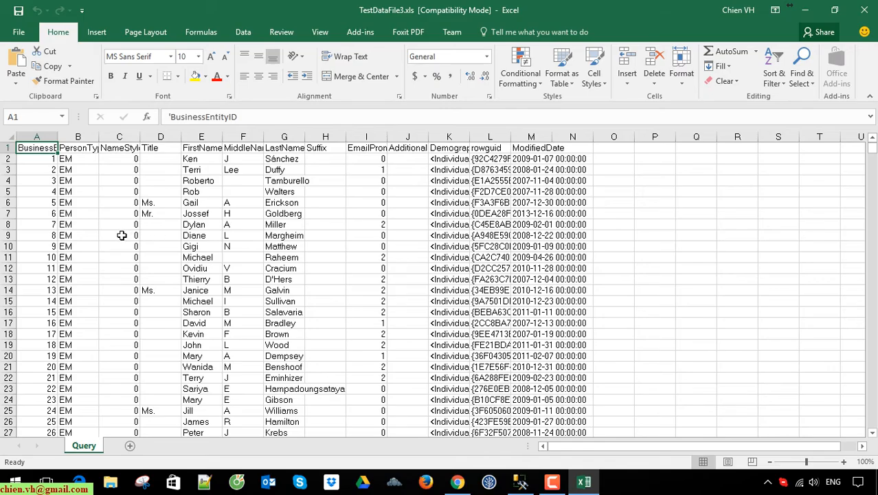
pyautogui.scroll(-4, 82, 272)
pyautogui.moveTo(873, 155)
pyautogui.mouseDown()
pyautogui.moveTo(873, 422)
pyautogui.moveTo(873, 146)
pyautogui.mouseUp()
pyautogui.click(88, 180)
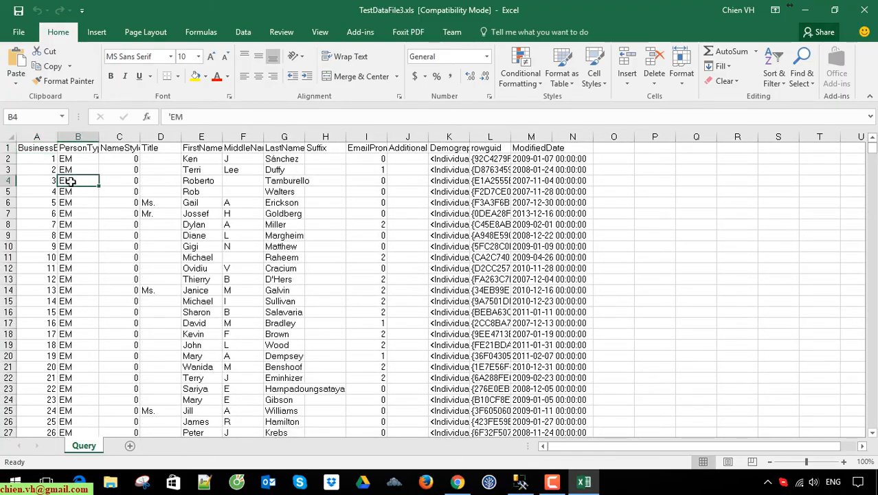
pyautogui.click(20, 161)
pyautogui.moveTo(8, 159); pyautogui.dragTo(16, 413)
pyautogui.click(556, 270)
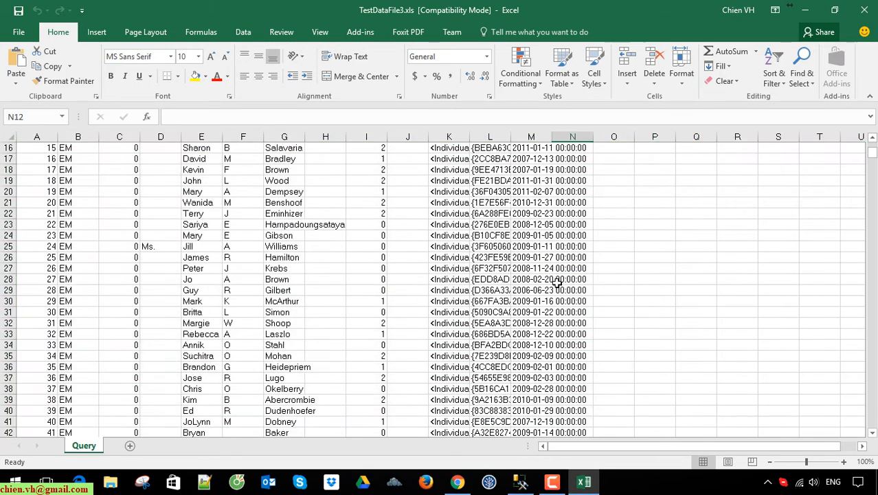
pyautogui.click(864, 9)
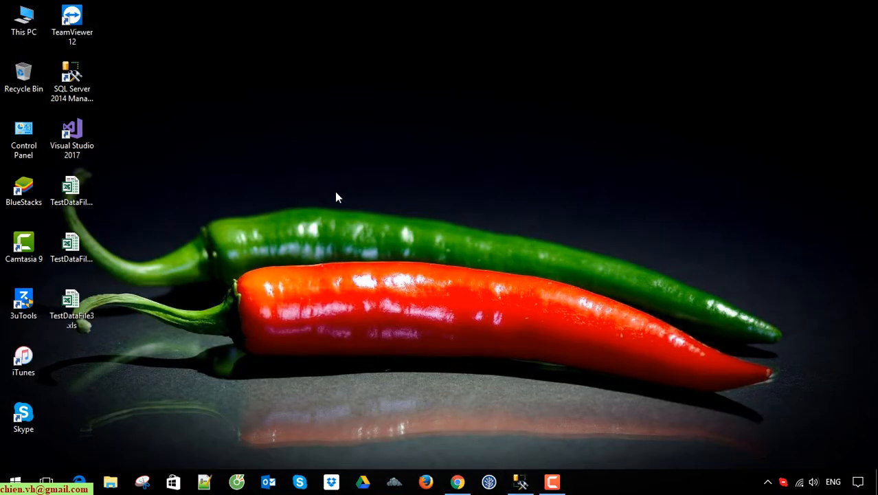
# Step: Switch back to SQL Server Management Studio, close the SQLQuery3.sql query, and collapse the AdventureWorks2014 database
pyautogui.click(521, 481)
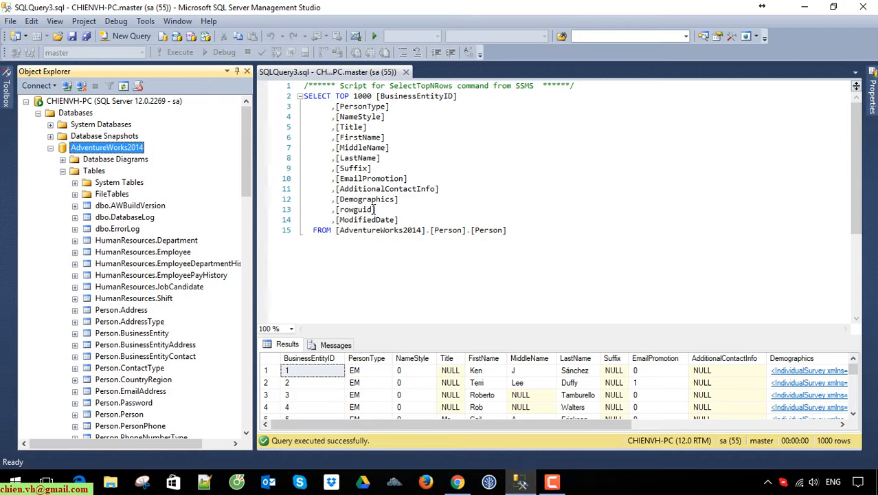
pyautogui.click(406, 72)
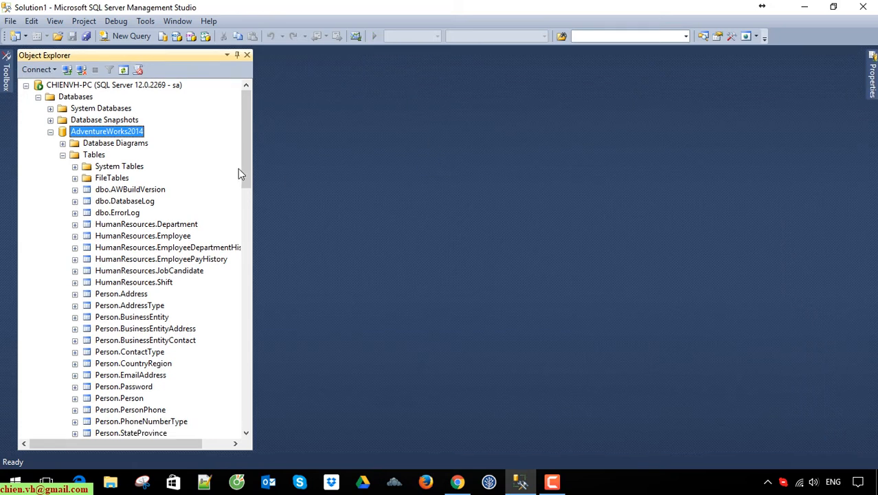
pyautogui.click(51, 132)
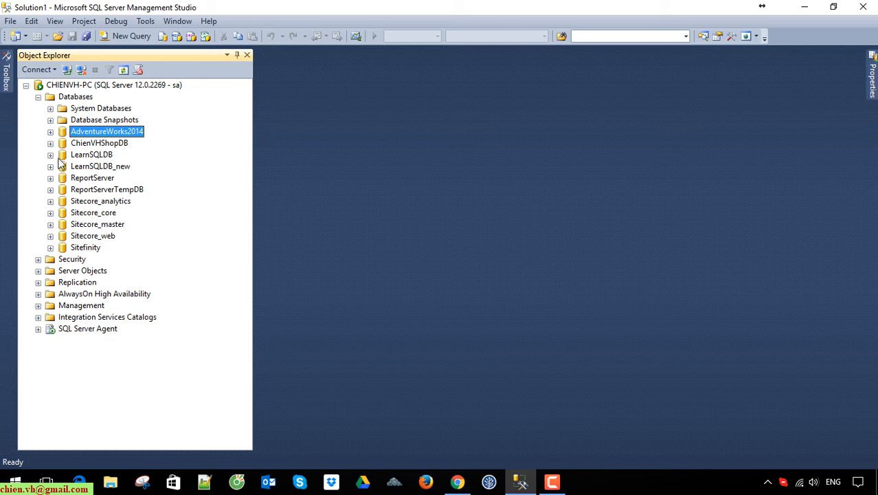
# Step: View the top 1000 rows of the dbo.vw_Product view in LearnSQLDB and close the query
pyautogui.click(50, 155)
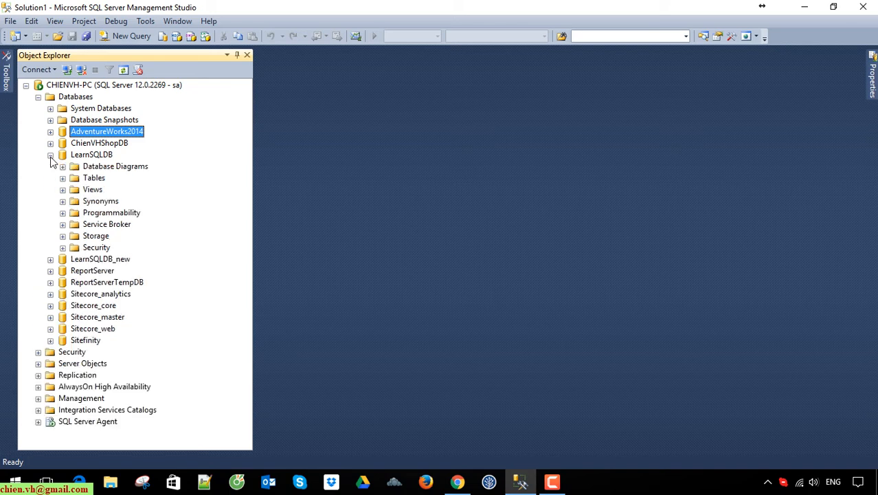
pyautogui.click(62, 189)
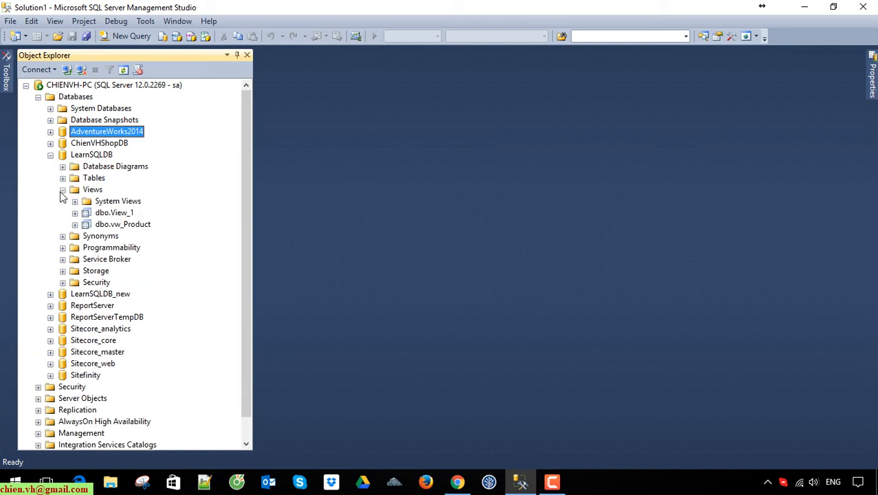
pyautogui.rightClick(132, 224)
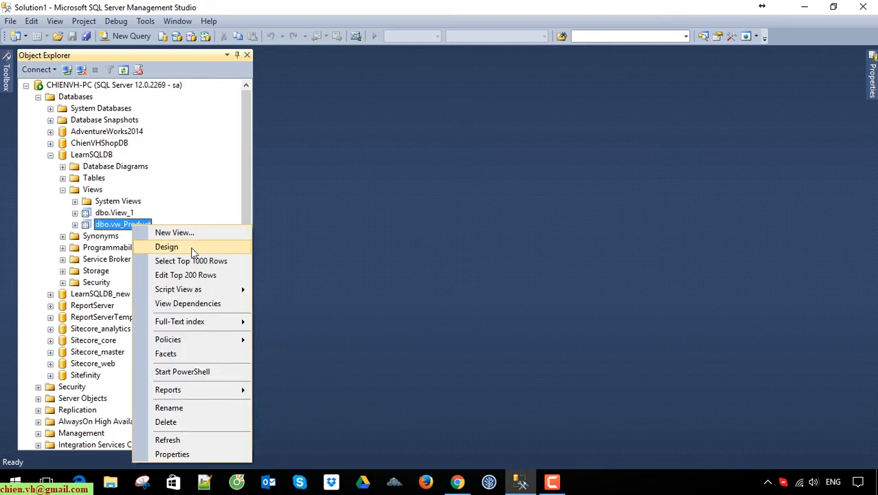
pyautogui.click(195, 261)
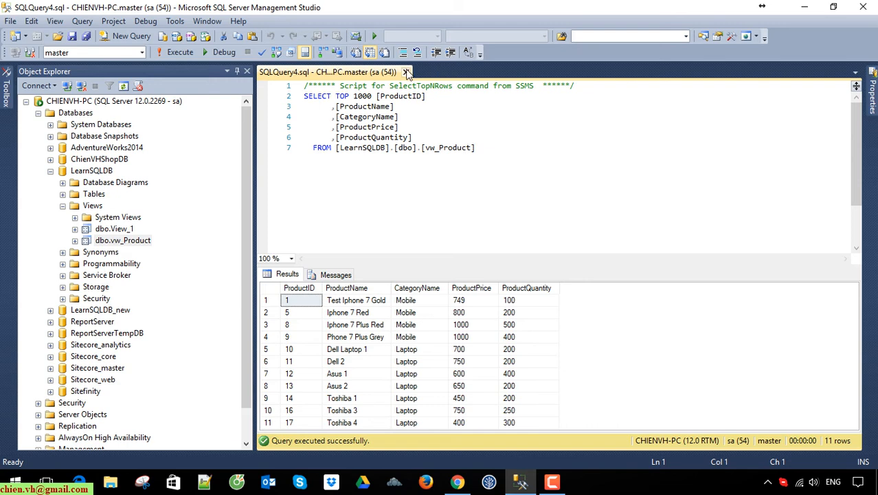
pyautogui.click(406, 71)
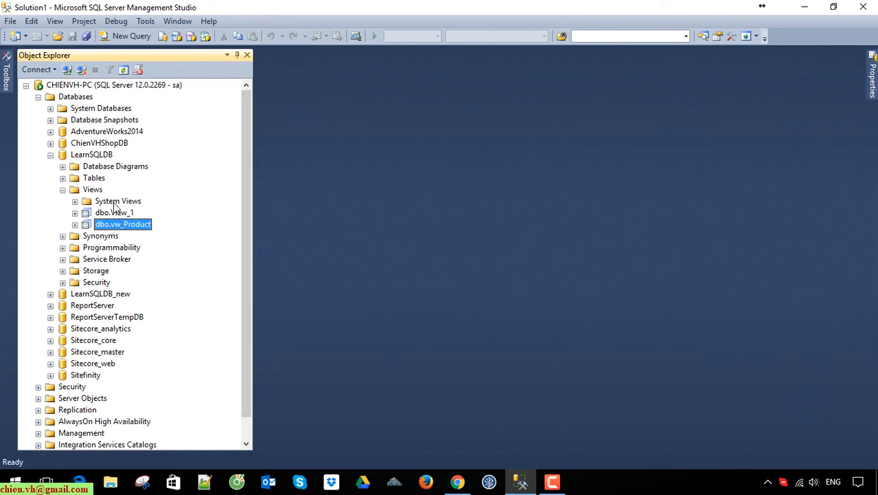
# Step: Start the Export Data wizard for the LearnSQLDB database and continue past the welcome page
pyautogui.rightClick(95, 159)
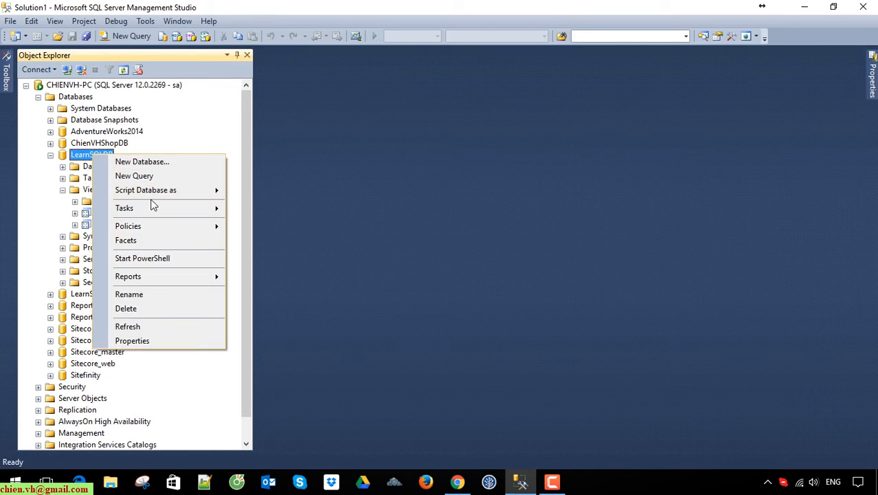
pyautogui.moveTo(154, 208)
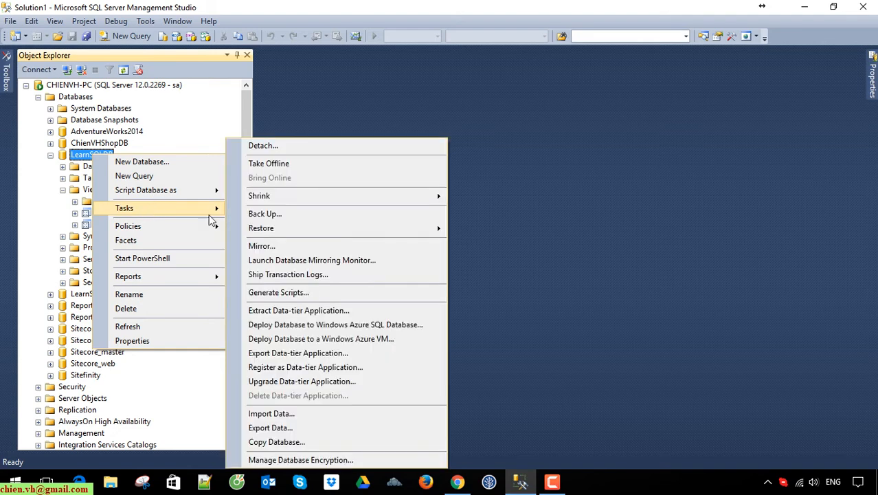
pyautogui.click(272, 427)
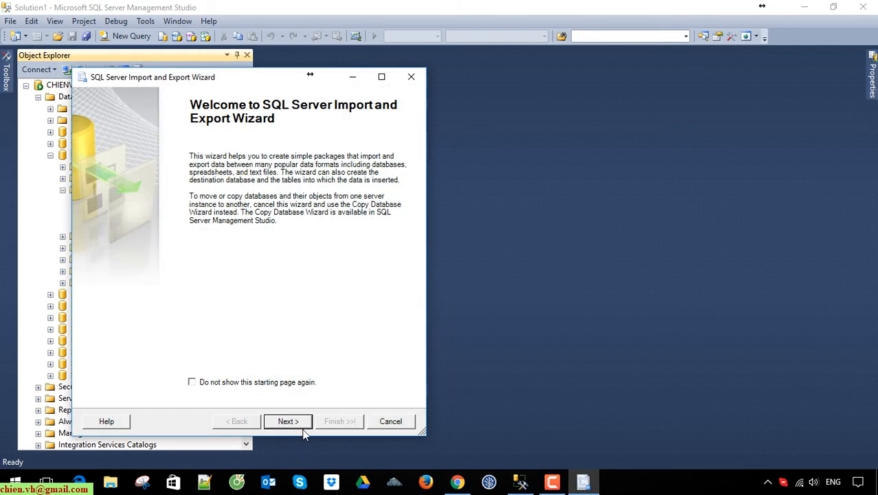
pyautogui.click(288, 421)
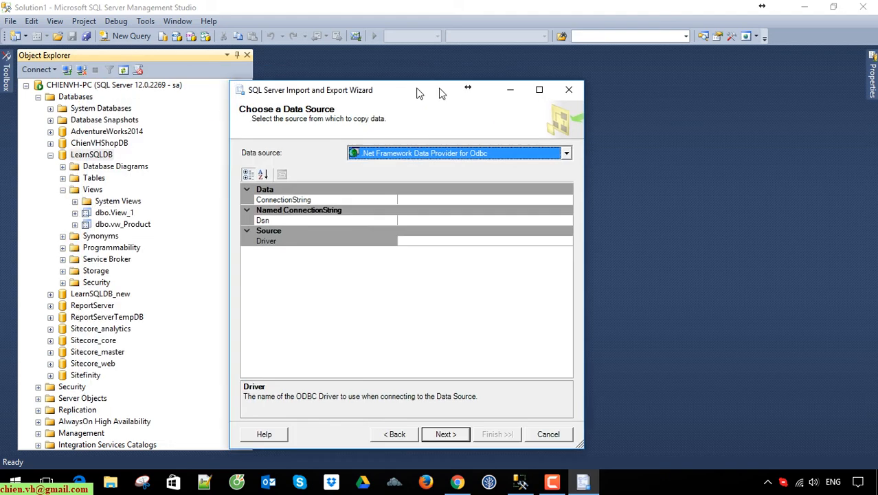
# Step: Set the data source to SQL Server Native Client 11.0 using SQL Server Authentication with user name sa and the account password
pyautogui.click(594, 128)
pyautogui.scroll(-3, 481, 199)
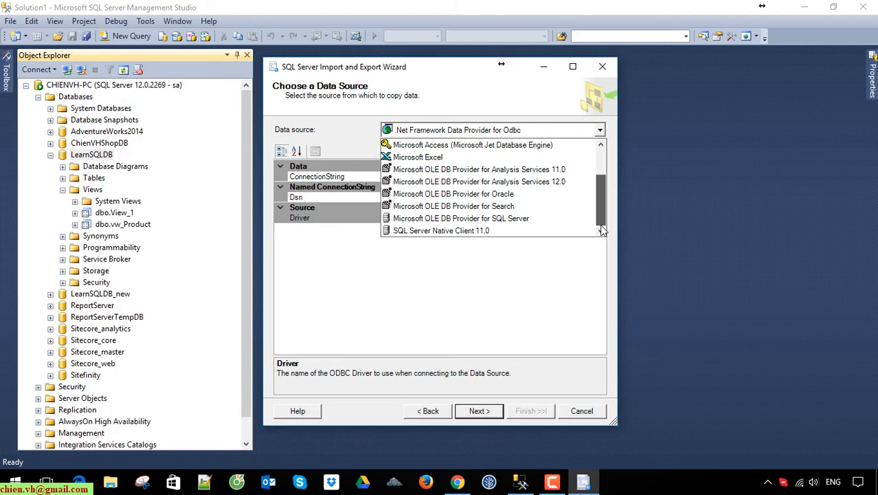
pyautogui.click(471, 233)
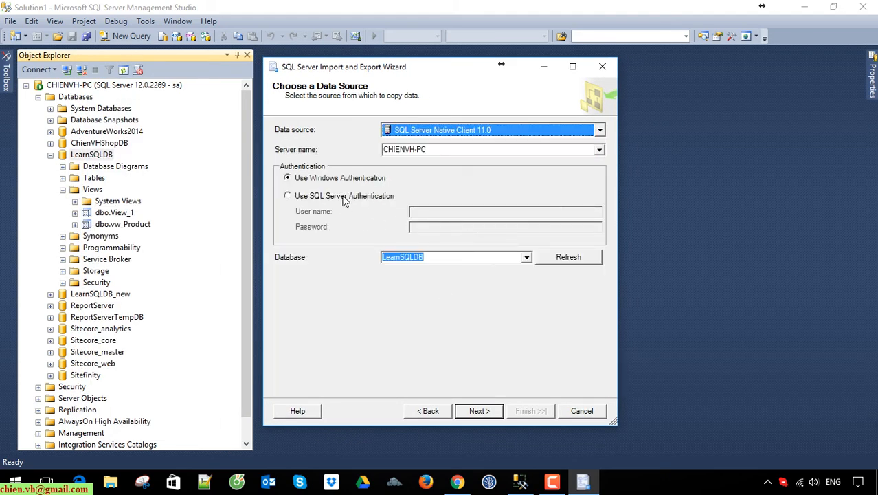
pyautogui.click(344, 197)
pyautogui.click(424, 212)
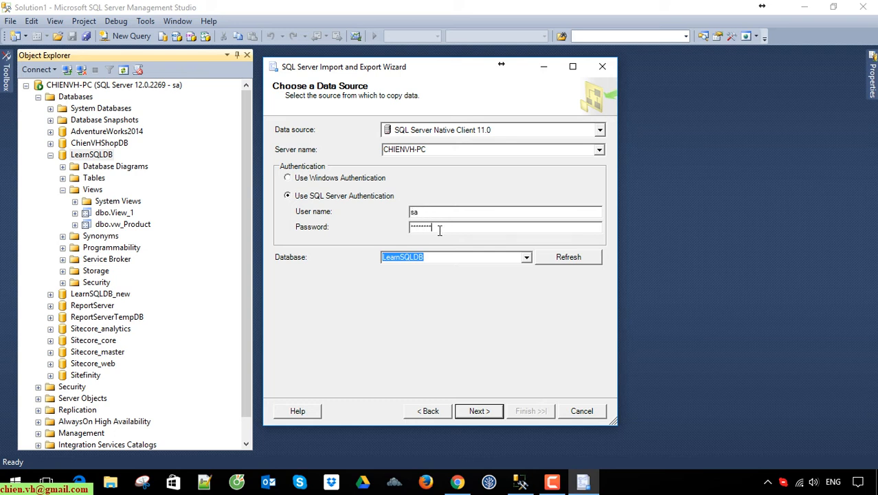
pyautogui.click(484, 411)
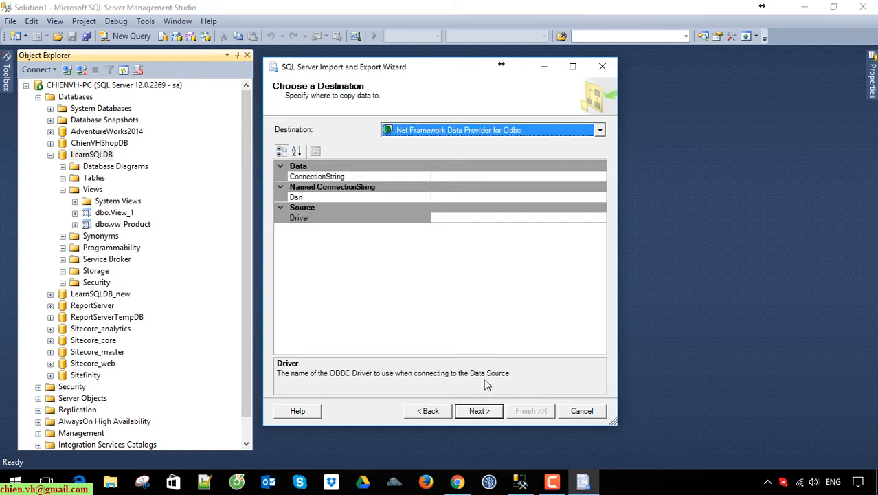
# Step: Choose Microsoft Excel as the export destination
pyautogui.click(600, 130)
pyautogui.scroll(-2, 522, 184)
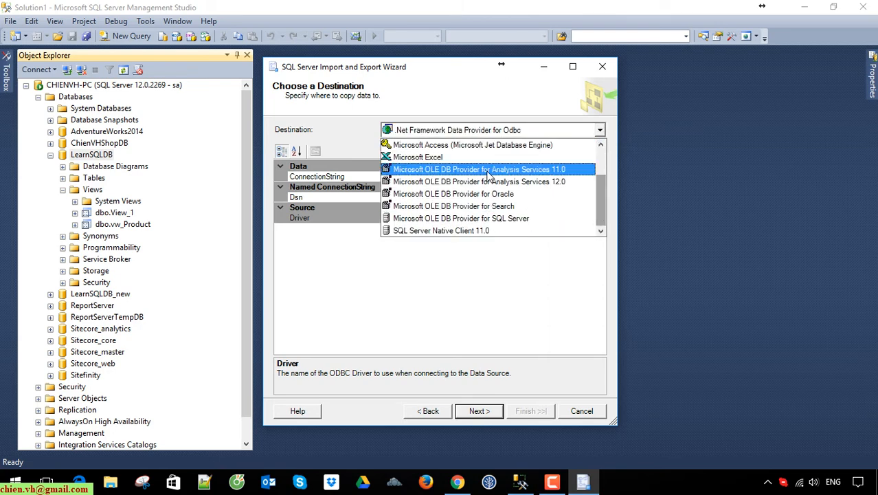
pyautogui.click(462, 158)
# Step: Set the Excel file path to TestDataFile4.xls on the Desktop and continue with copying data from tables or views
pyautogui.click(567, 182)
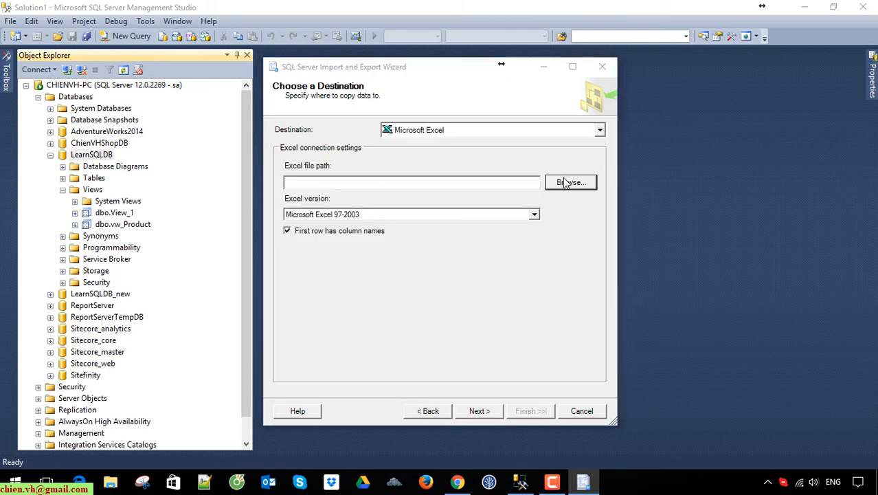
pyautogui.click(438, 193)
pyautogui.click(438, 346)
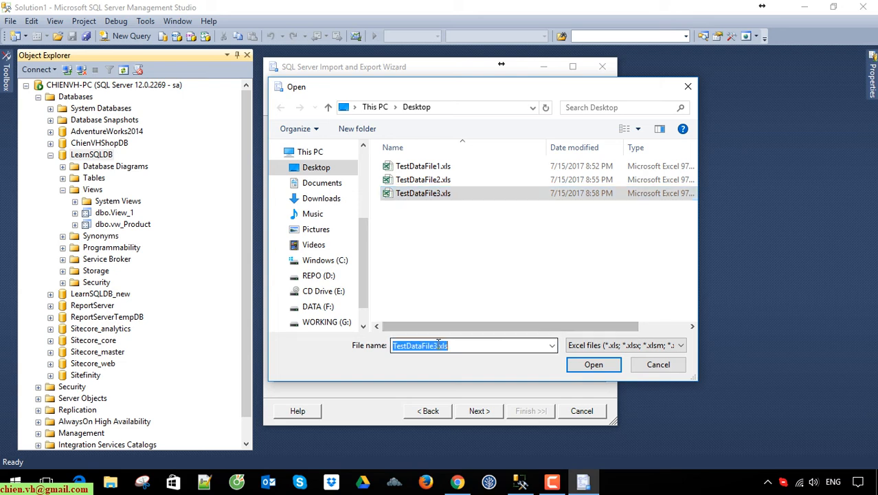
pyautogui.click(437, 346)
pyautogui.press('BackSpace')
pyautogui.write('4')
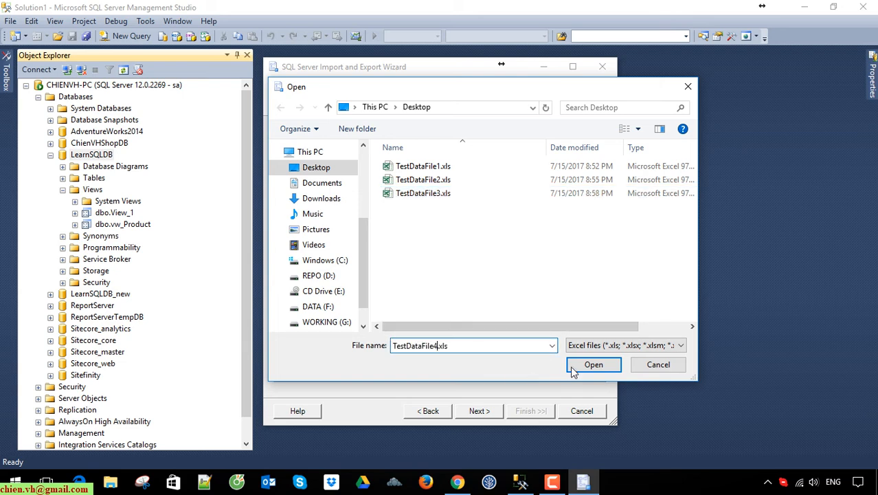
pyautogui.click(594, 369)
pyautogui.click(482, 410)
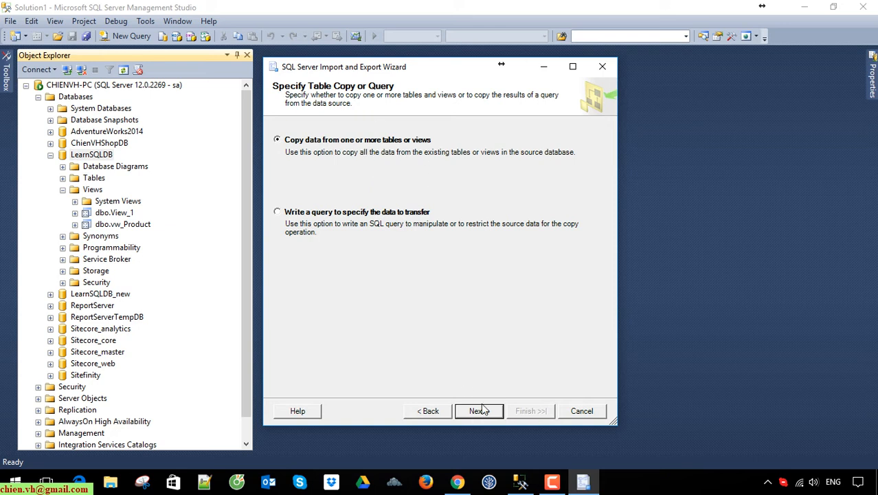
pyautogui.click(481, 411)
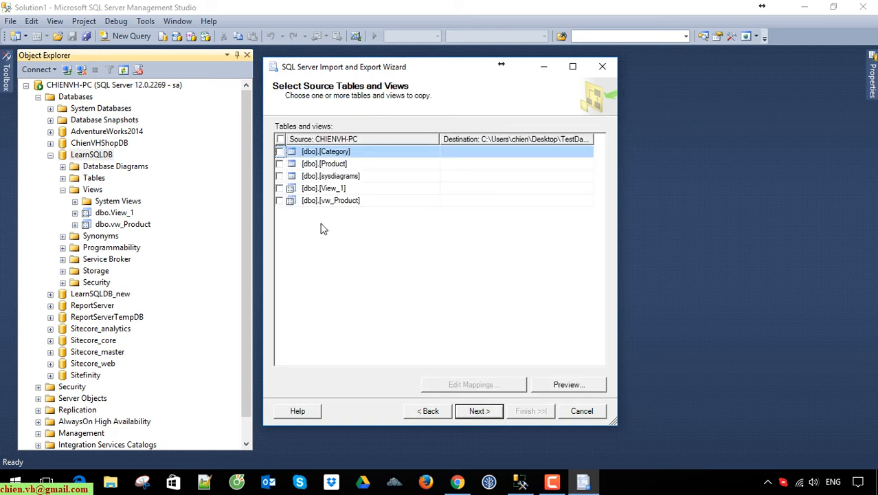
# Step: Select the dbo.vw_Product view as the only source, run the export immediately without saving an SSIS package, and close the wizard
pyautogui.click(279, 200)
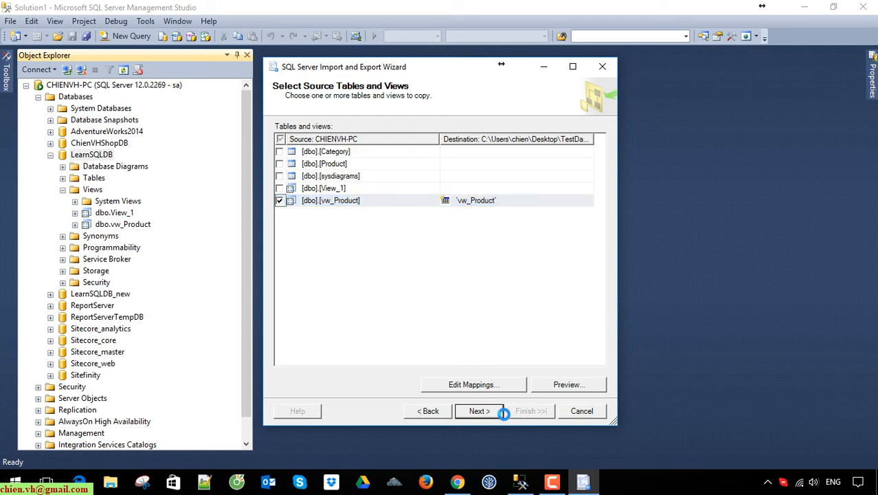
pyautogui.click(499, 412)
pyautogui.click(498, 413)
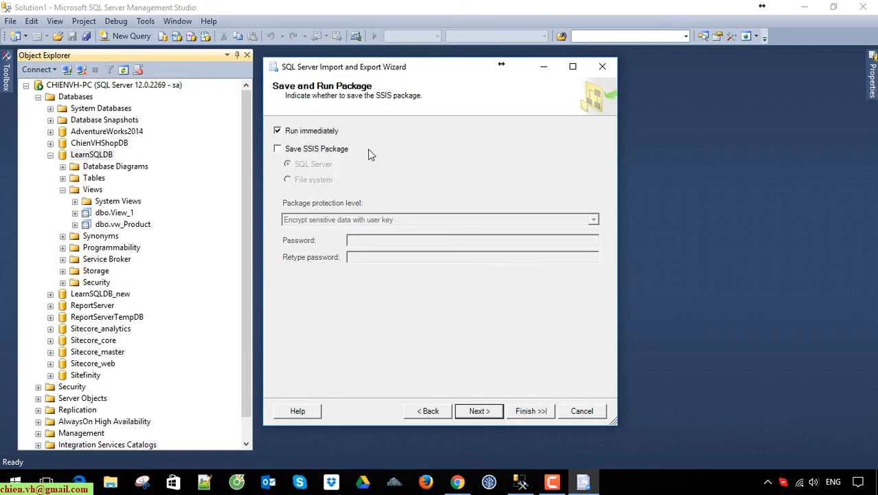
pyautogui.click(481, 412)
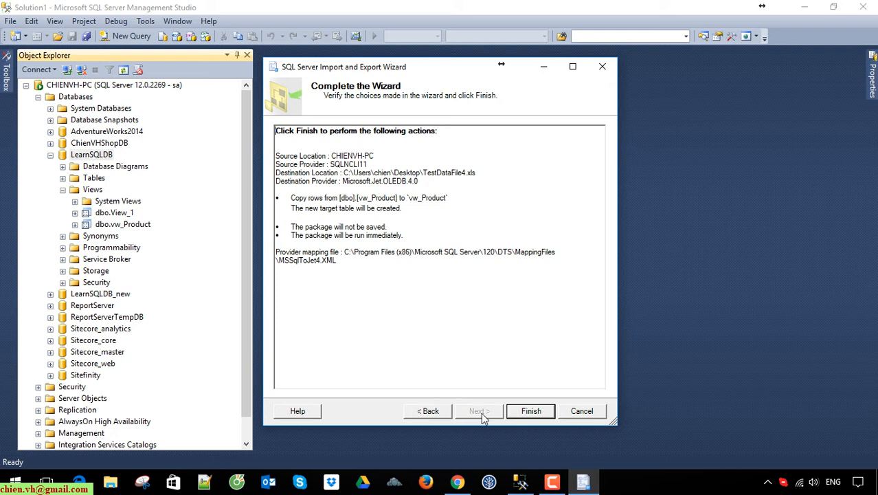
pyautogui.click(534, 412)
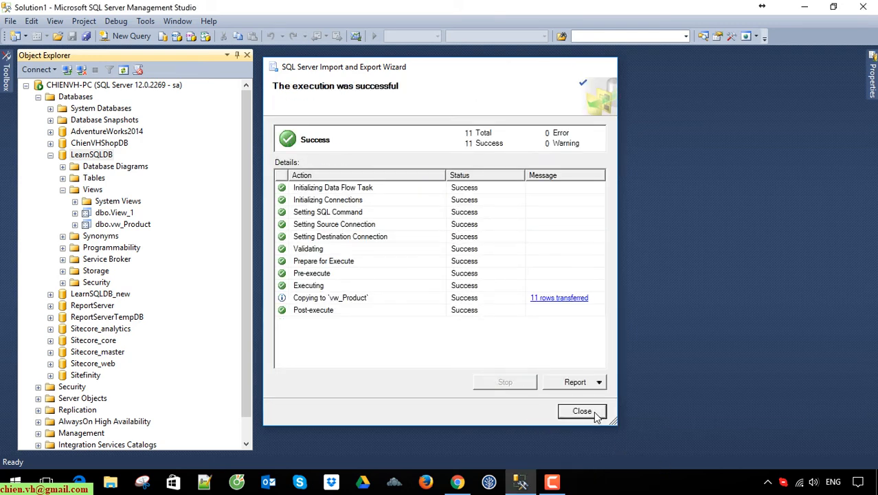
pyautogui.click(582, 411)
# Step: Minimize Management Studio and open the exported TestDataFile4.xls from the desktop in Excel
pyautogui.click(807, 8)
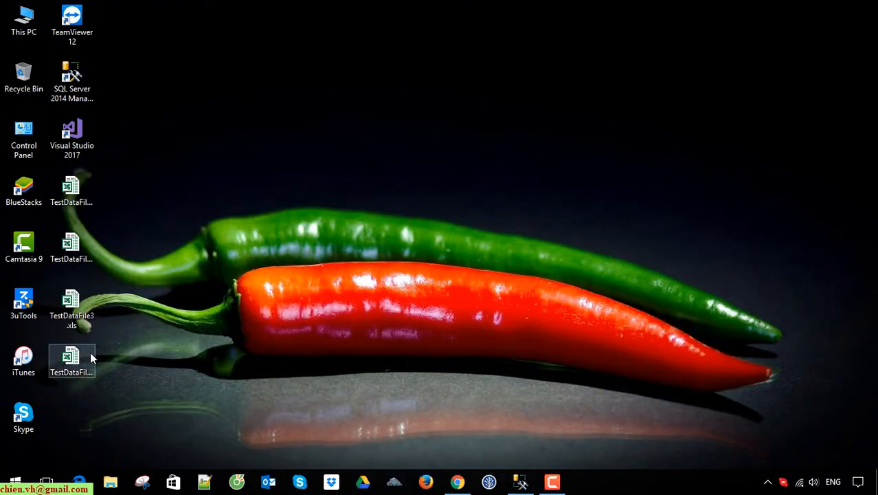
pyautogui.click(72, 362)
pyautogui.doubleClick(73, 363)
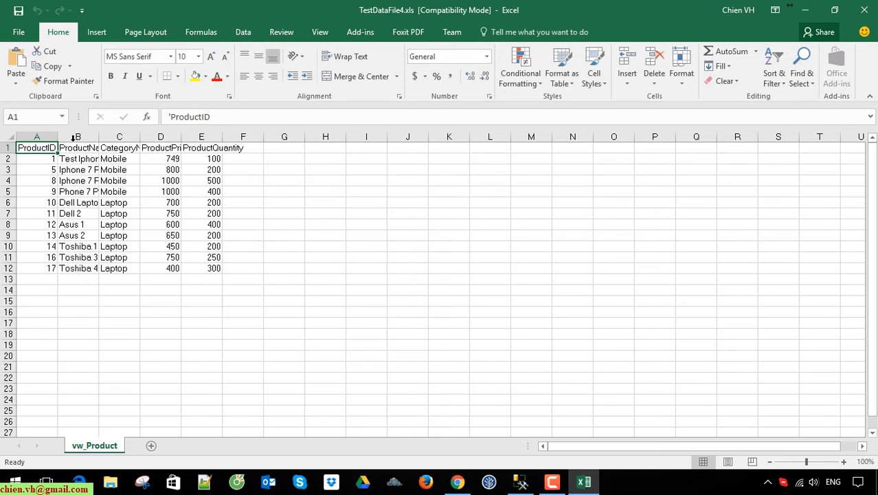
# Step: Widen the vw_Product sheet's columns to read the exported data, and close the workbook without saving changes
pyautogui.moveTo(59, 136); pyautogui.dragTo(255, 136)
pyautogui.moveTo(337, 137); pyautogui.dragTo(385, 136)
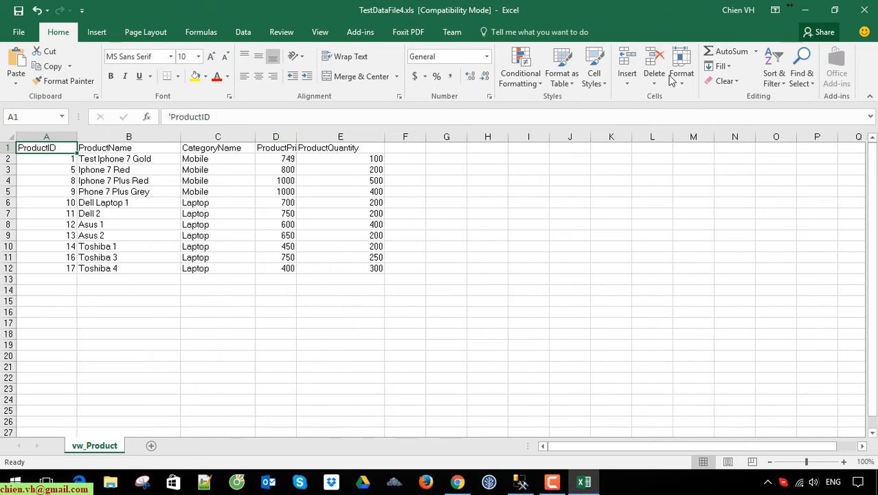
pyautogui.click(864, 9)
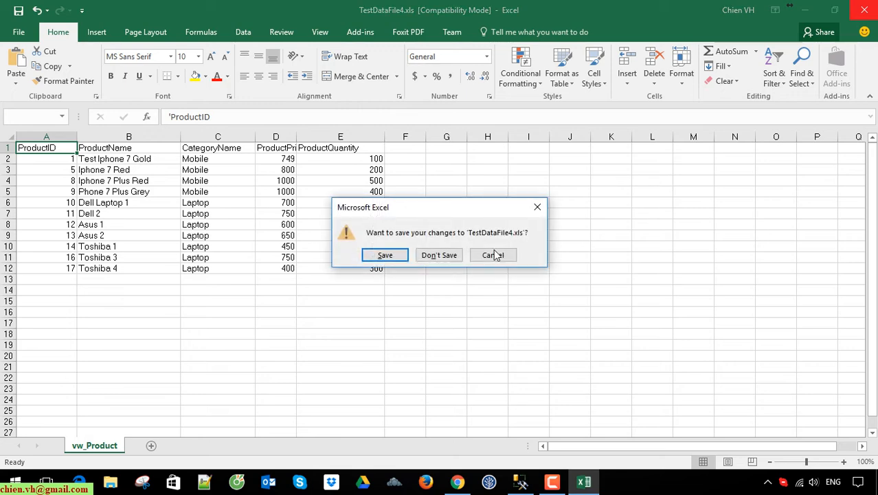
pyautogui.click(447, 255)
# Step: Switch to Chrome and look through the video list of the SQL Learning playlist on YouTube
pyautogui.click(457, 482)
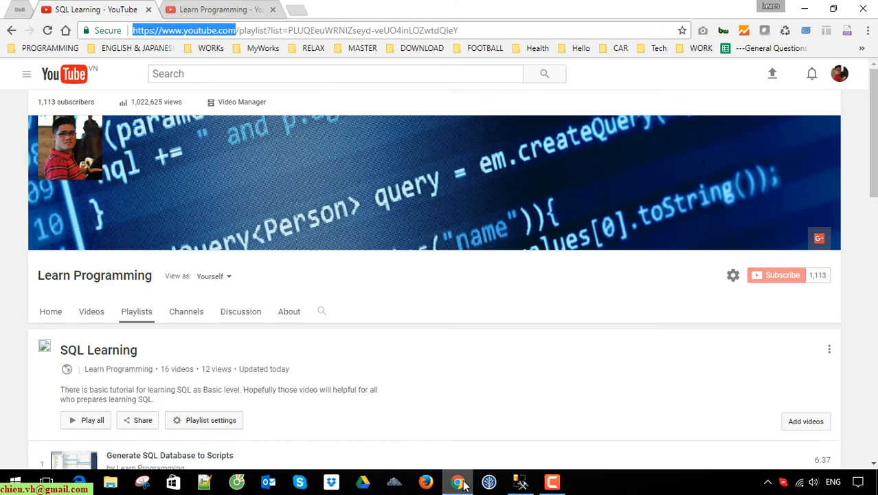
pyautogui.moveTo(872, 156)
pyautogui.mouseDown()
pyautogui.moveTo(873, 185)
pyautogui.moveTo(873, 154)
pyautogui.mouseUp()
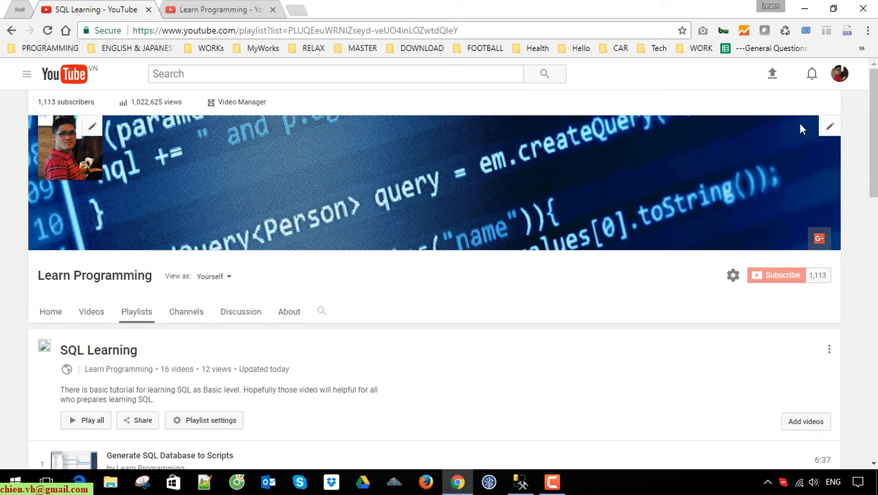
pyautogui.moveTo(873, 152); pyautogui.dragTo(869, 208)
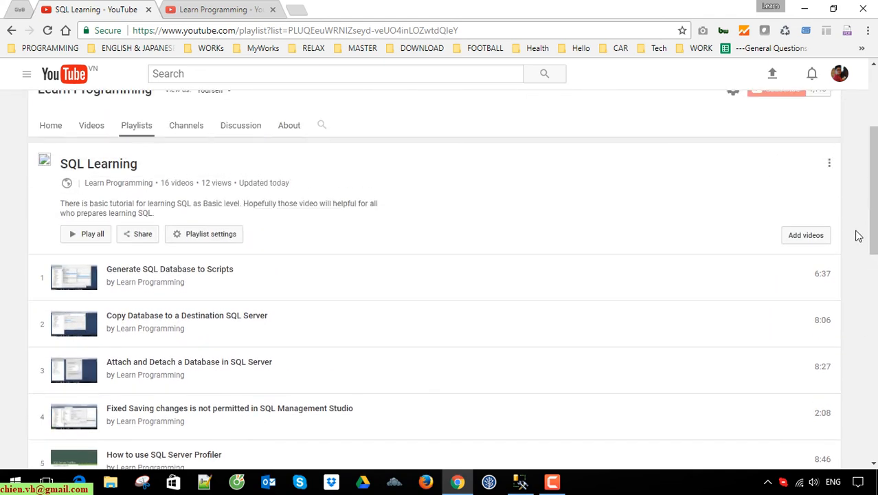
pyautogui.scroll(1, 857, 236)
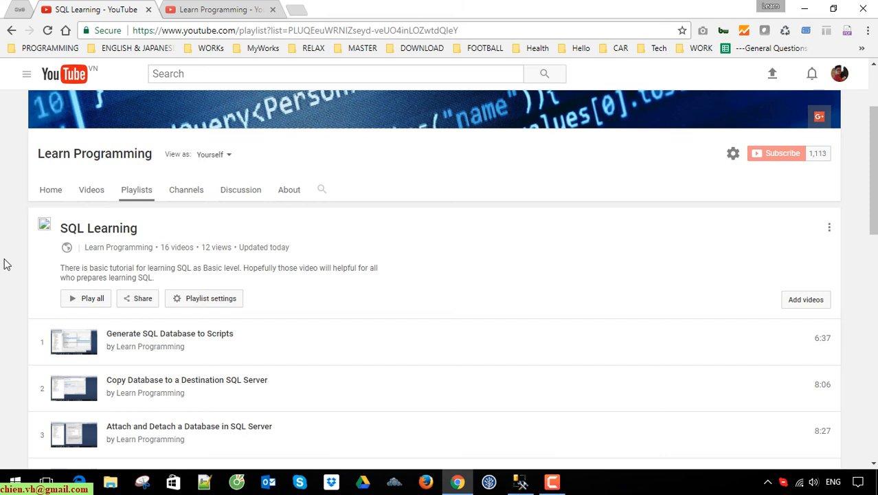
pyautogui.scroll(-1, 4, 275)
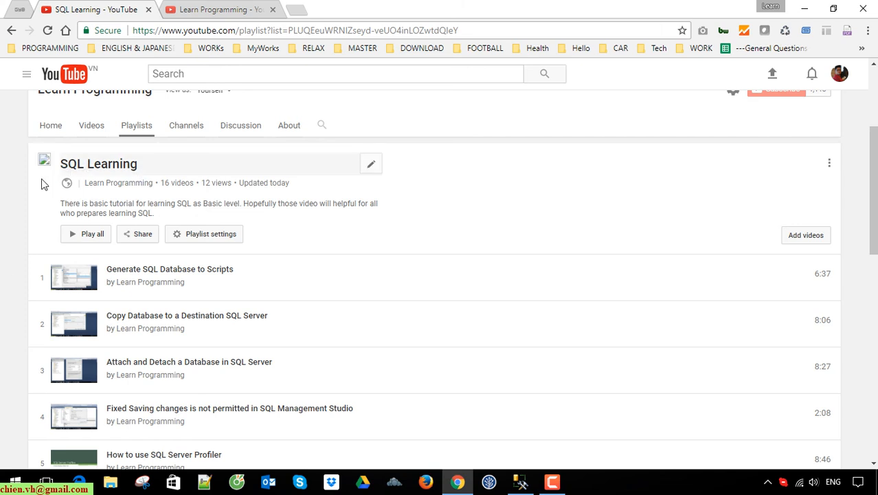
pyautogui.scroll(-1, 3, 254)
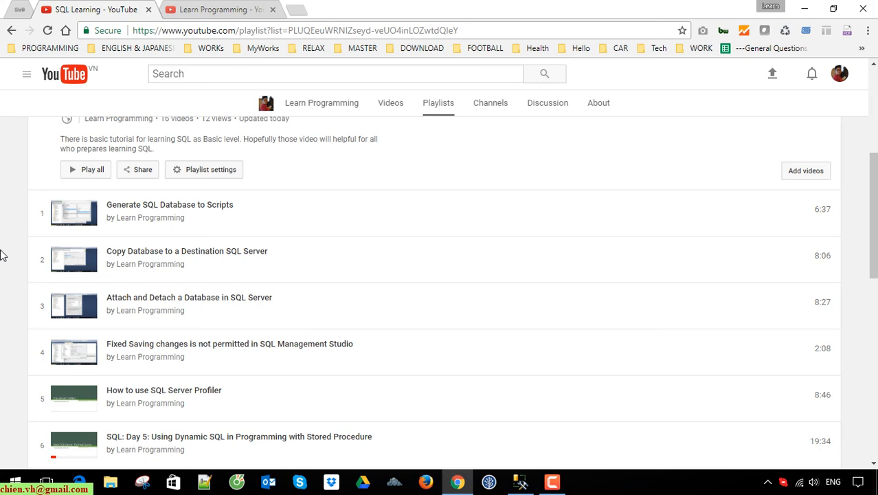
# Step: Show the Learn Programming channel page, highlight its web address, and look through its uploads and playlists
pyautogui.click(203, 11)
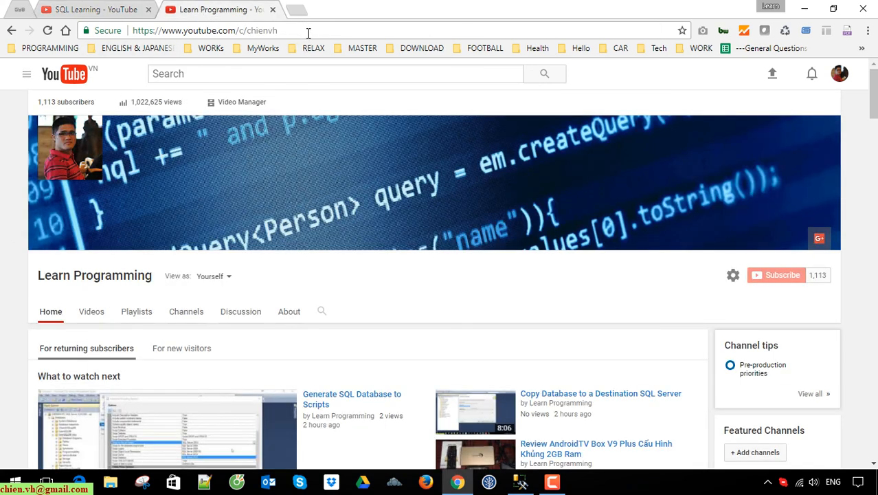
pyautogui.click(247, 31)
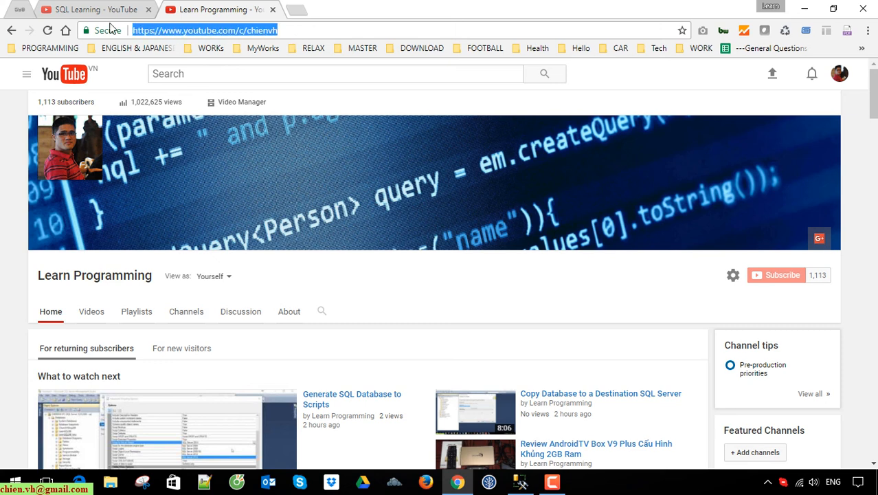
pyautogui.scroll(-10, 2, 266)
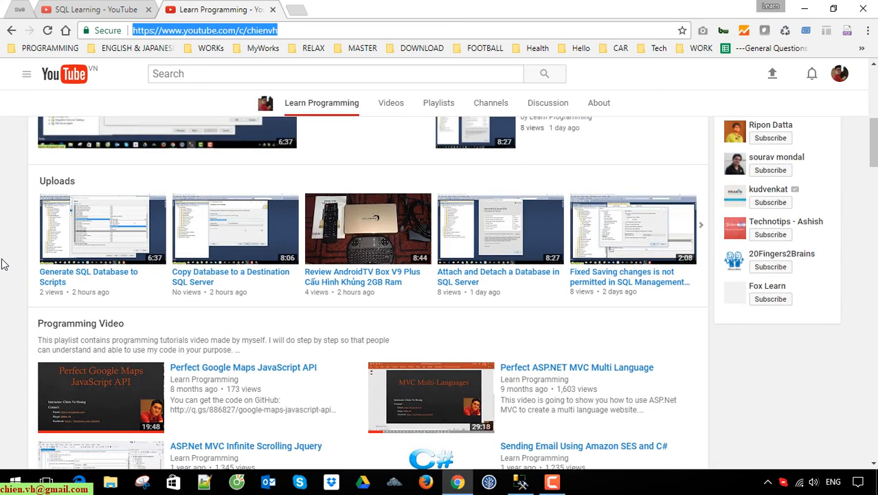
pyautogui.scroll(-1, 2, 267)
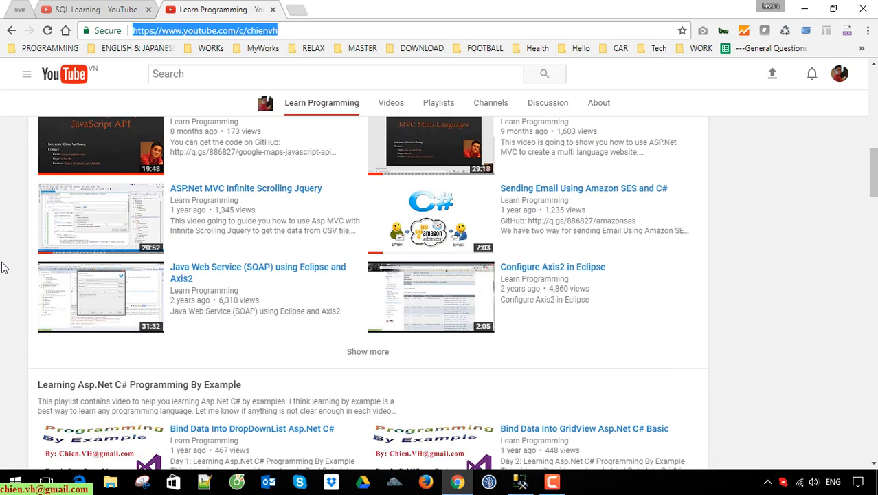